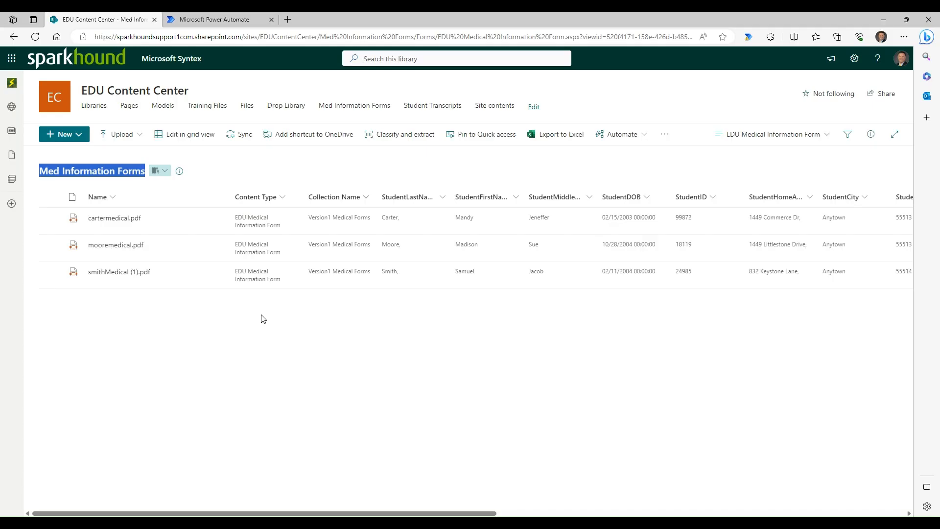
- Switch to Power Automate and start a new solution with the display name "Flow after Processing"
click(250, 175)
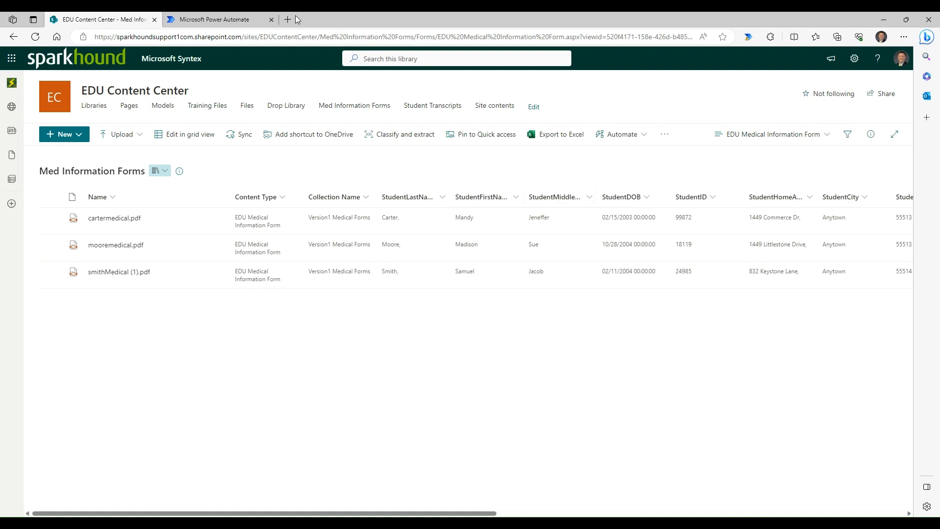
click(194, 19)
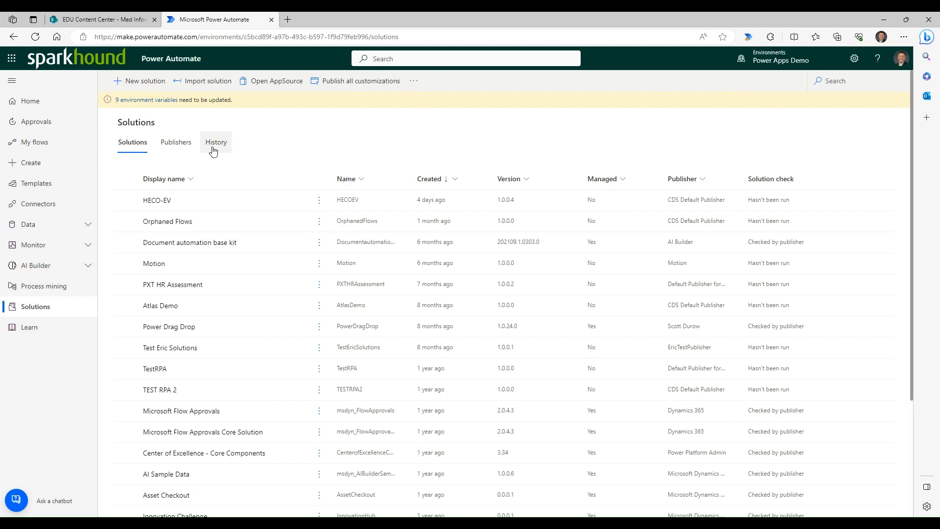
click(145, 82)
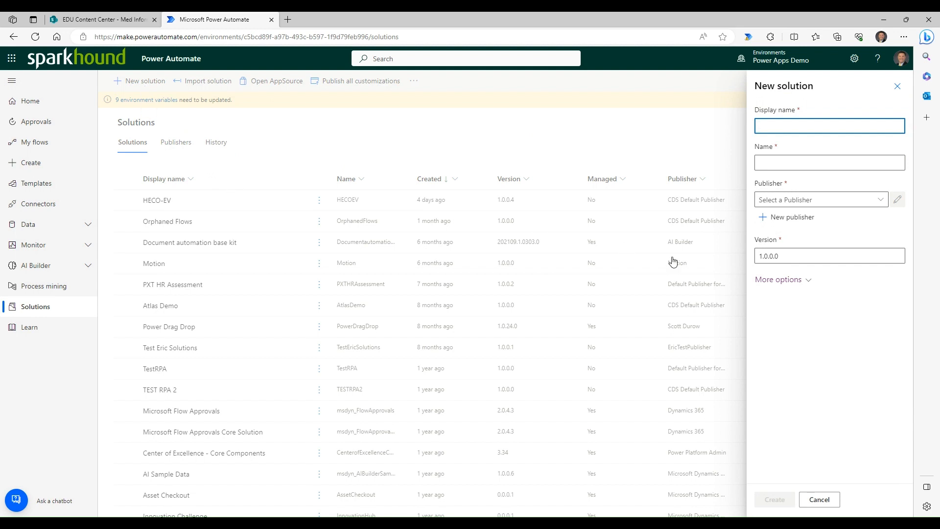
click(787, 125)
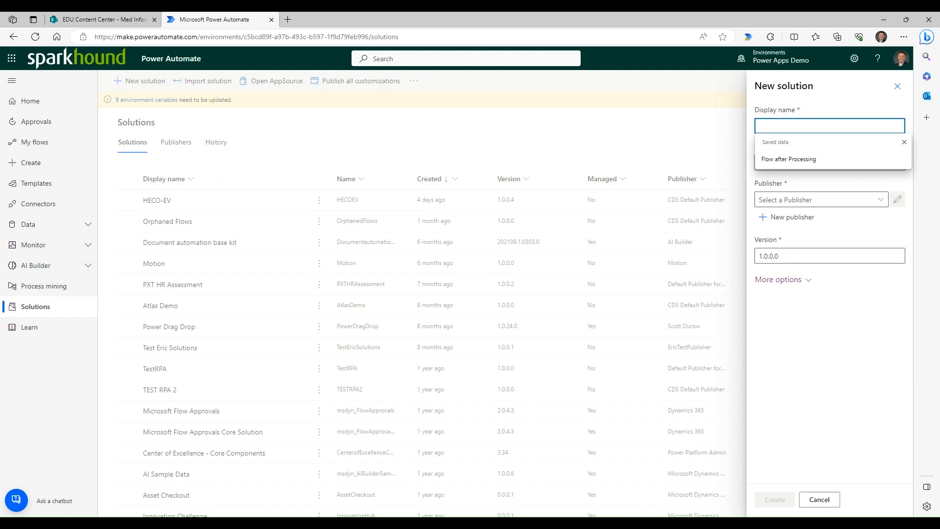
click(814, 158)
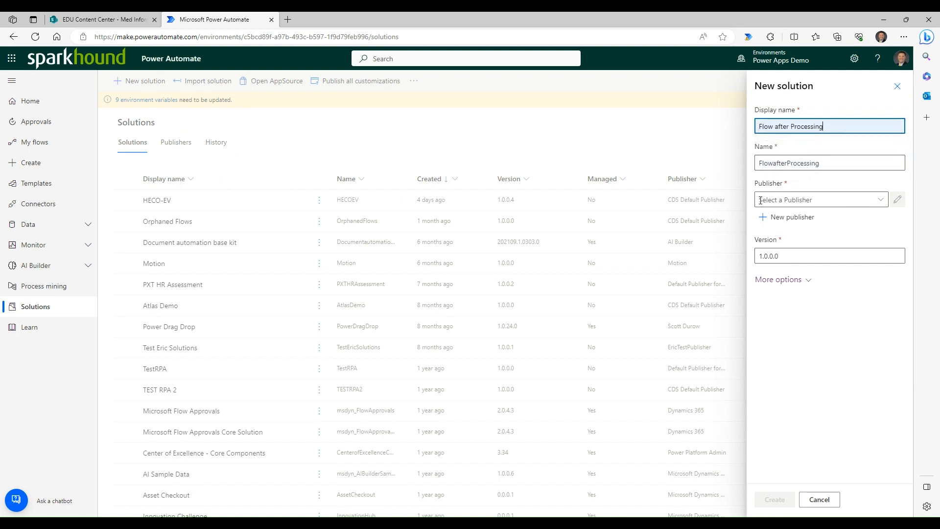
- Choose CDS Default Publisher (Crb0510) as the solution's publisher and create the solution
click(833, 203)
click(849, 124)
click(839, 201)
click(881, 200)
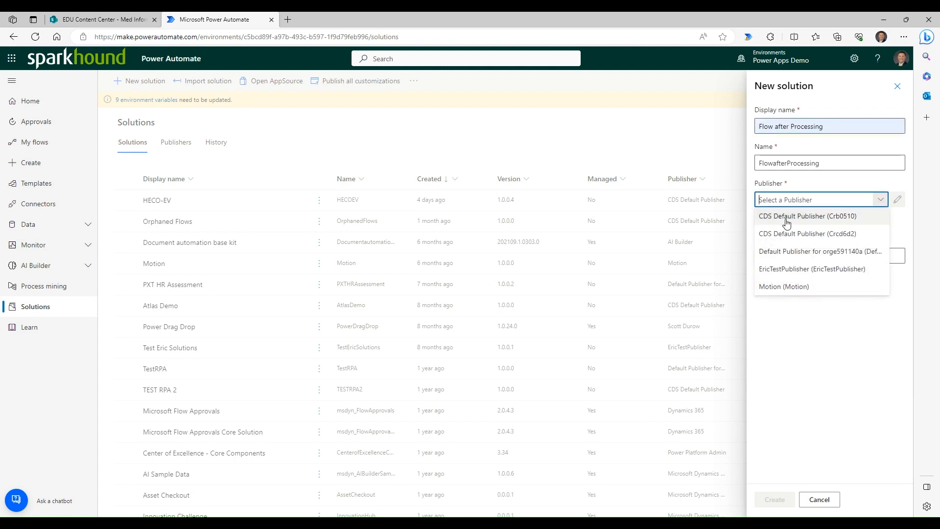
click(787, 217)
key(Return)
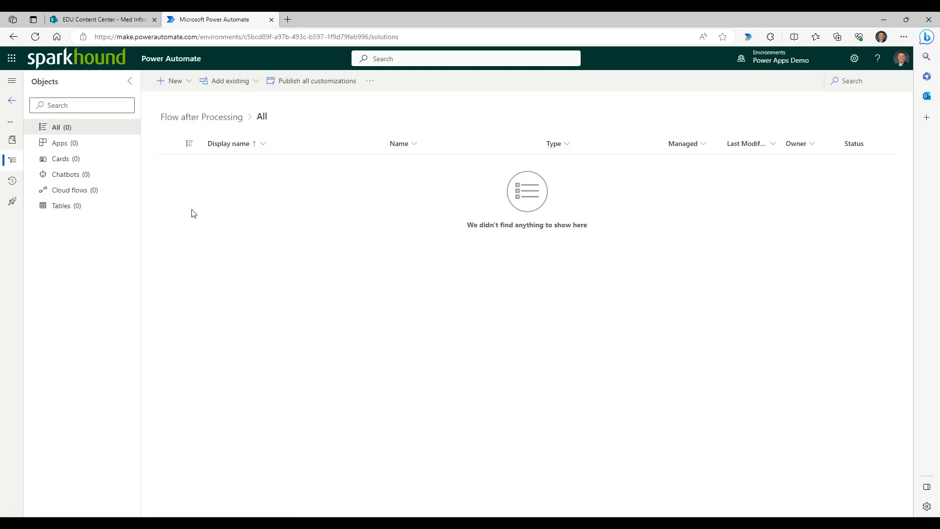
- Start a new automated cloud flow in the solution and name it "Flow After Syntex"
click(188, 86)
mouse_move(185, 123)
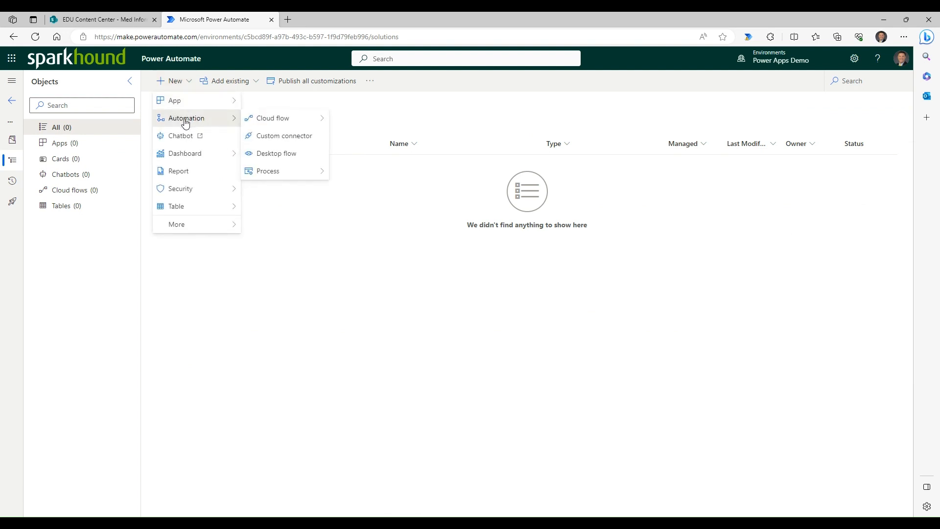
mouse_move(280, 122)
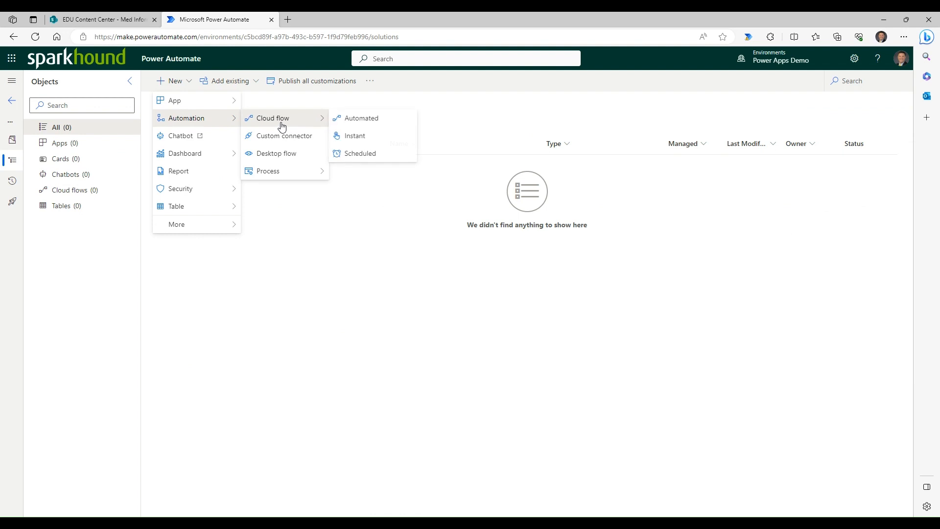
click(365, 121)
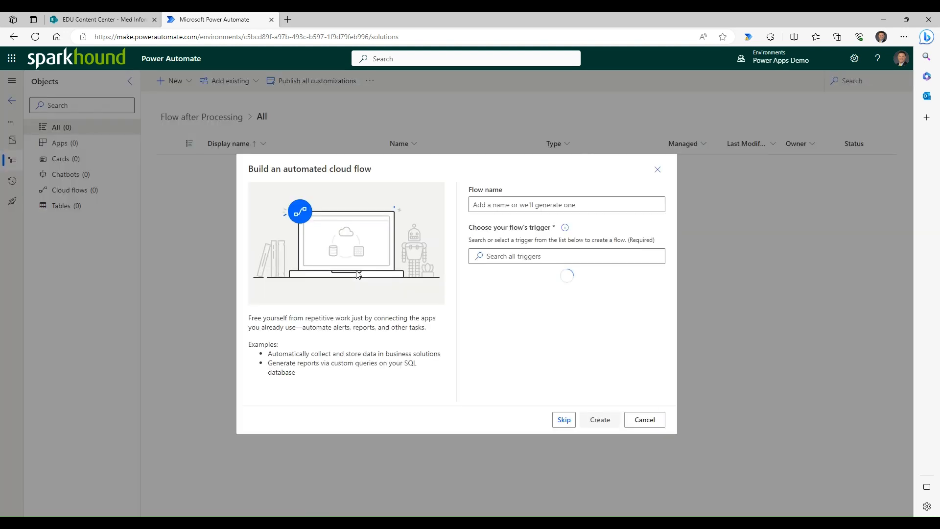
click(509, 205)
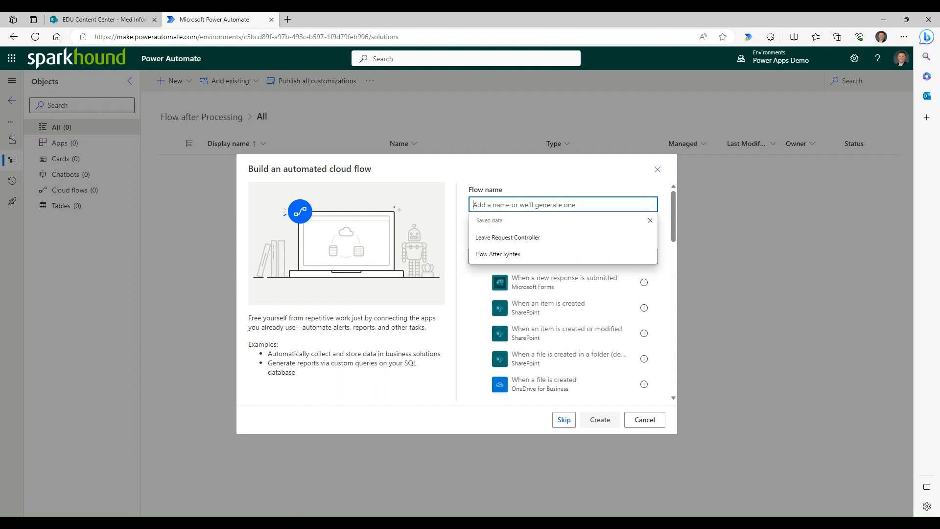
click(498, 254)
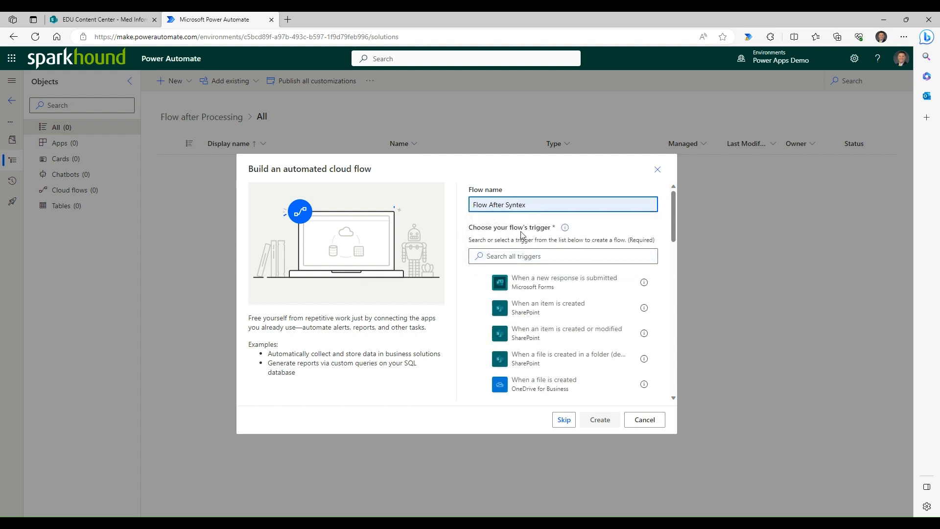
- Search the triggers for "syntex" and create the flow with "When a file is classified by a Microsoft Syntex model"
click(500, 256)
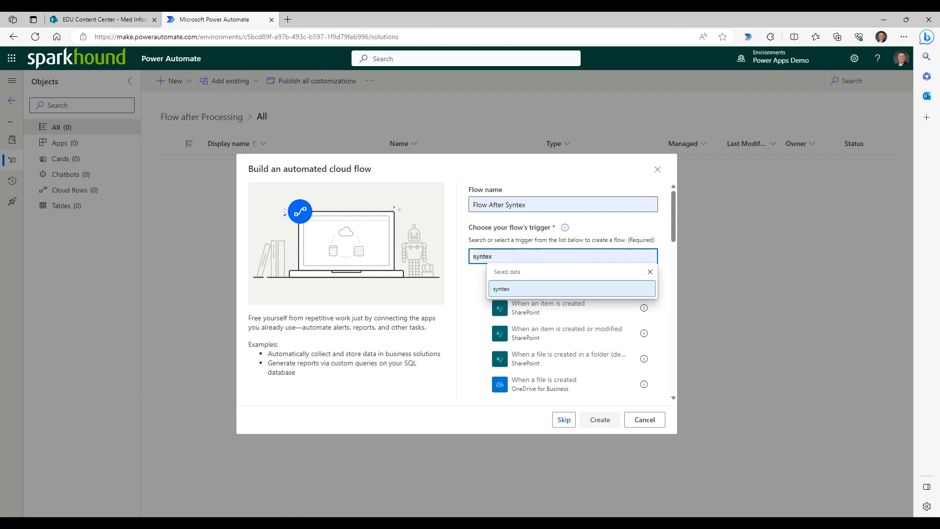
click(501, 288)
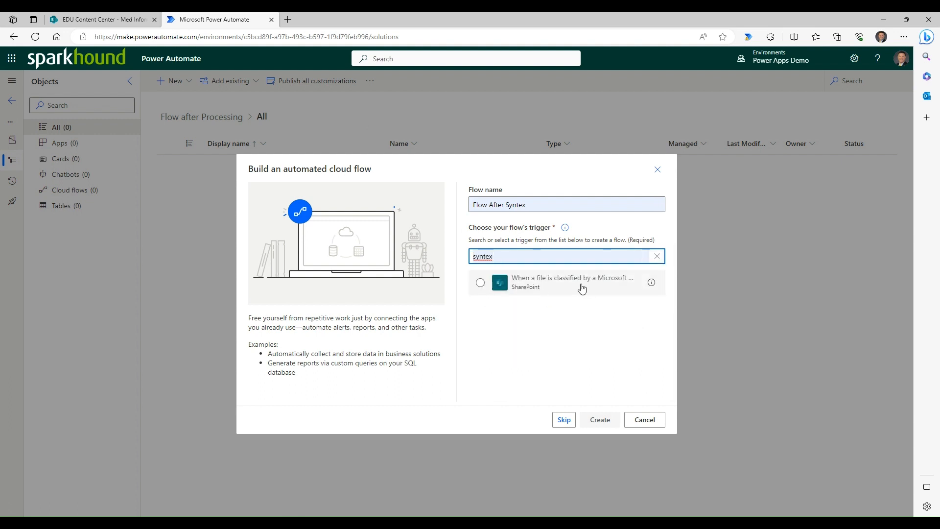
click(540, 287)
click(602, 421)
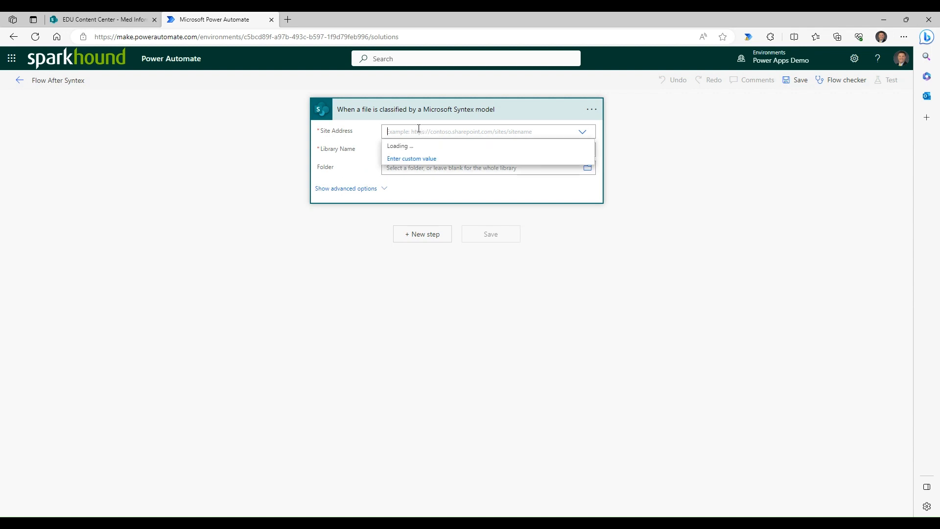
click(122, 19)
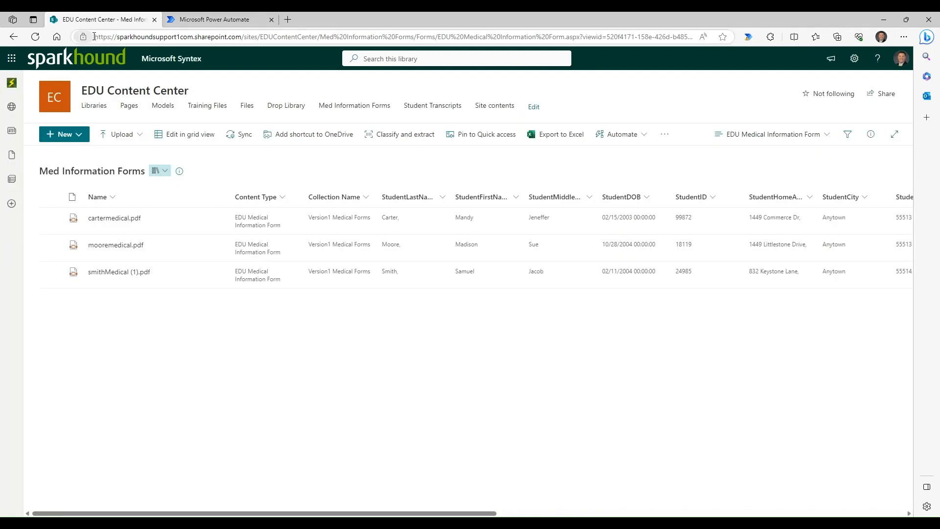
drag(93, 36, 317, 48)
key(ctrl+c)
click(188, 22)
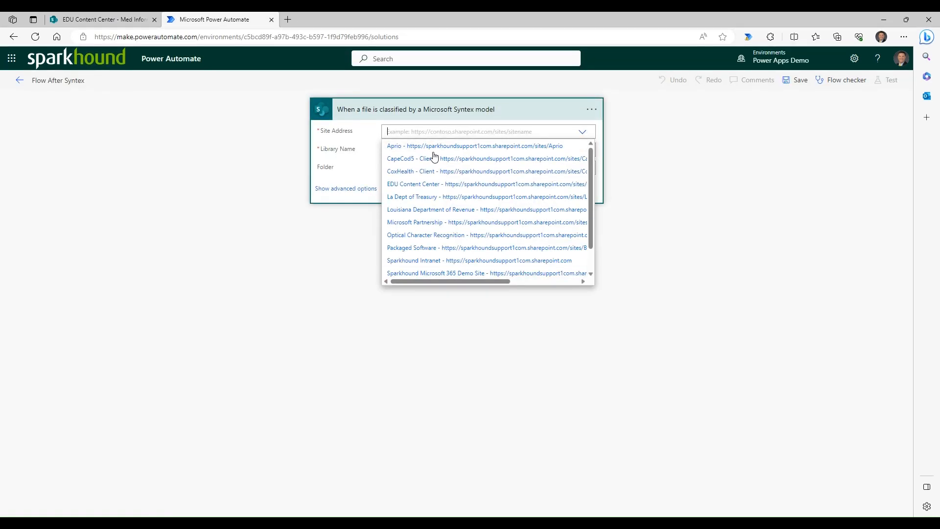
click(581, 133)
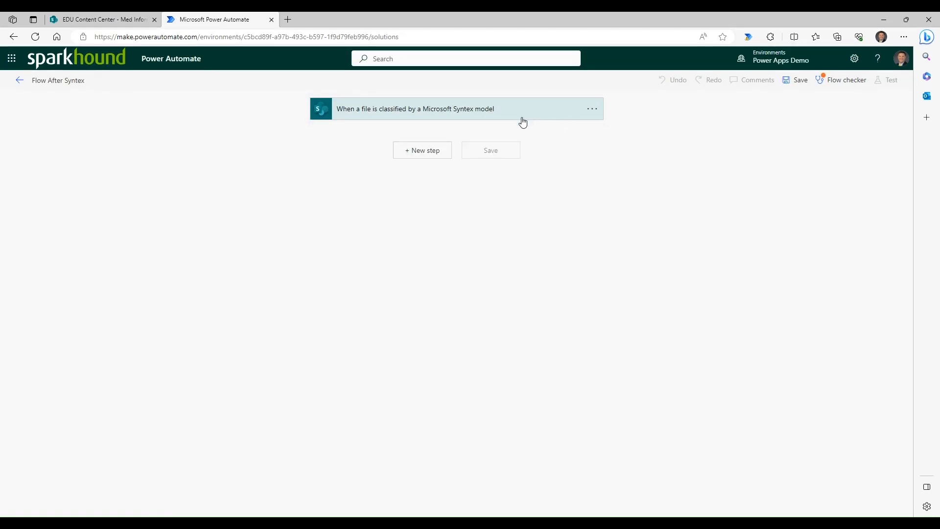
click(520, 116)
click(582, 132)
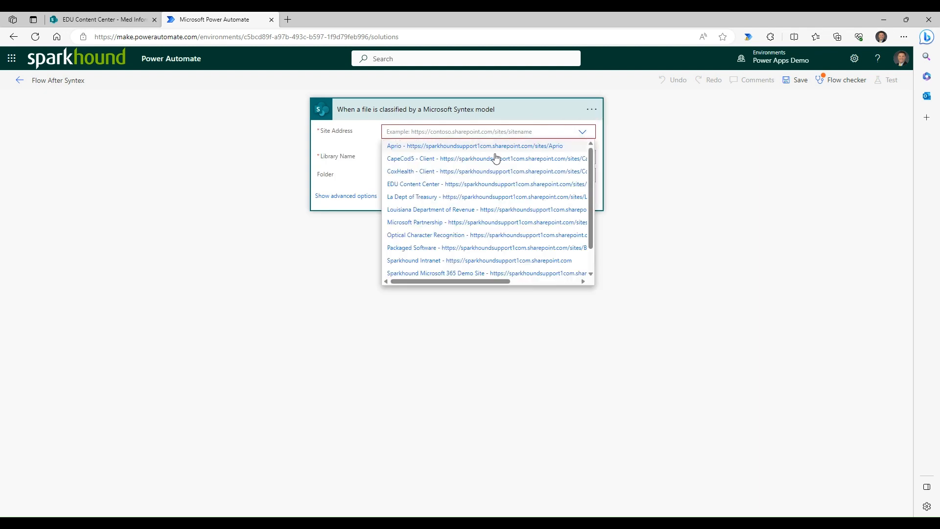
drag(591, 201, 592, 249)
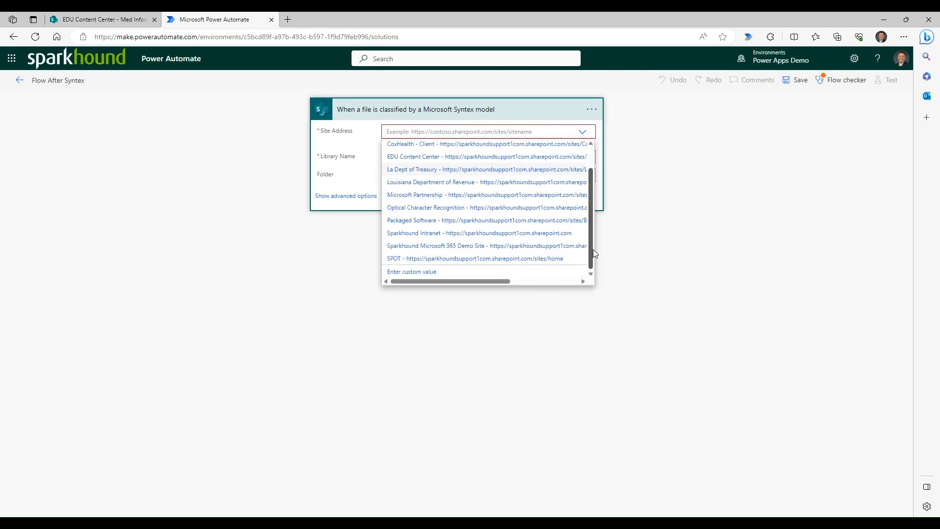
click(432, 274)
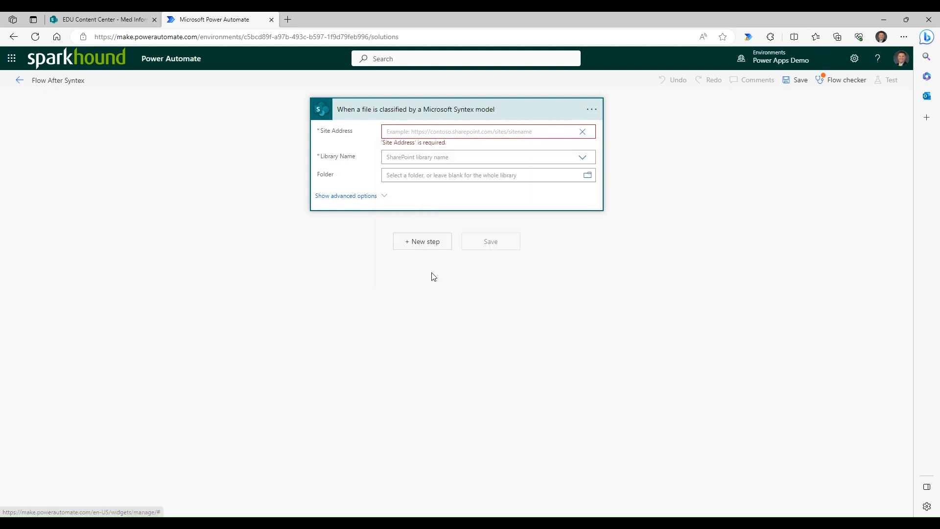
key(ctrl+v)
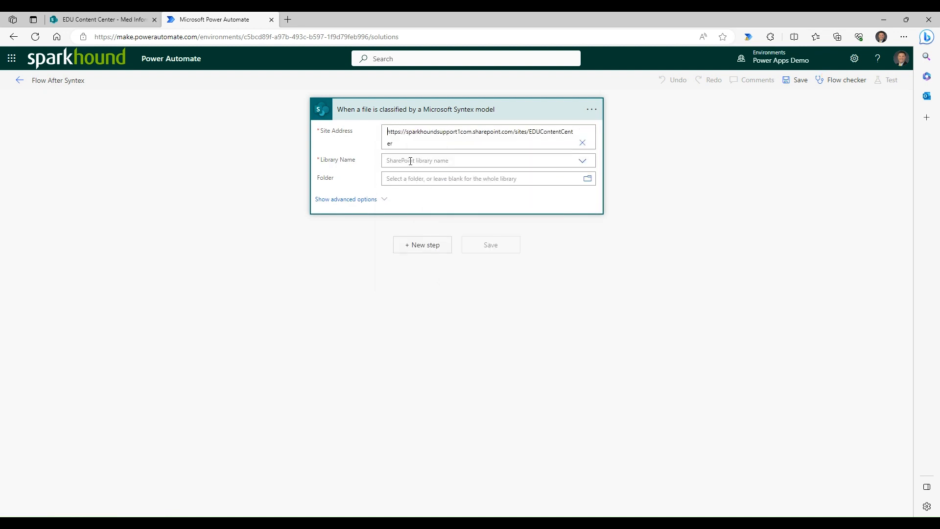
- Check the library's title in SharePoint and set the trigger's Library Name to Med Information Forms
click(412, 161)
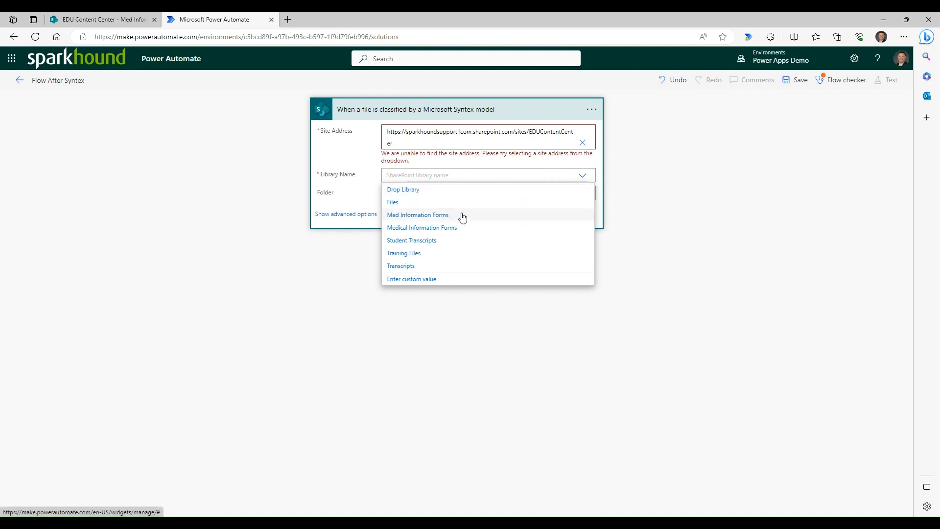
click(130, 20)
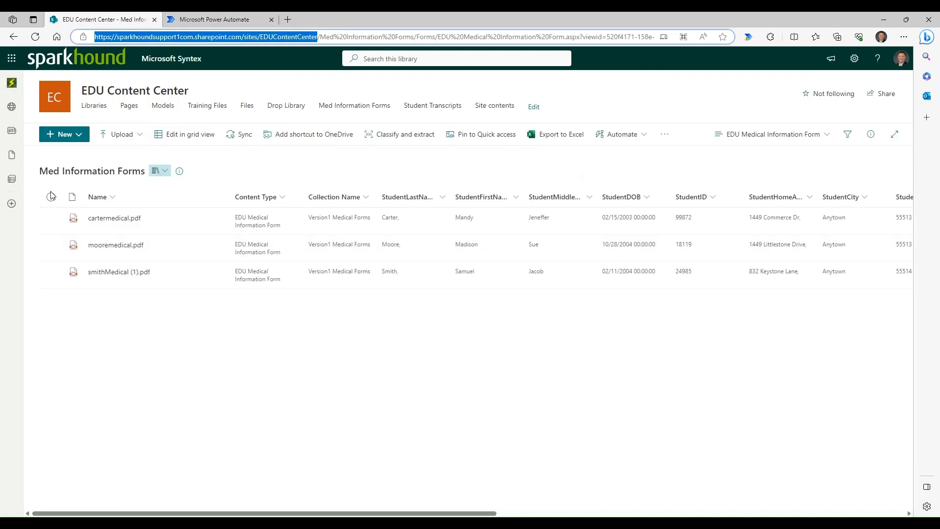
drag(41, 172, 149, 182)
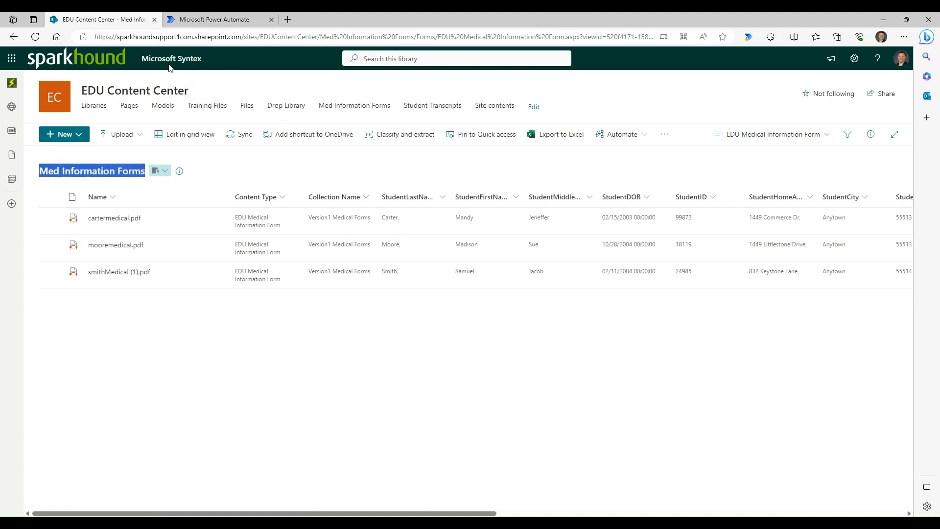
click(205, 20)
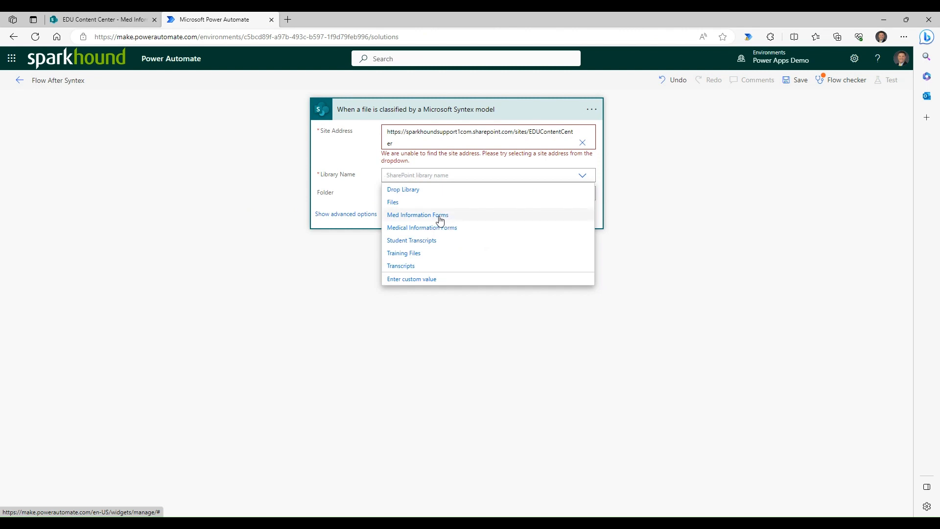
click(439, 215)
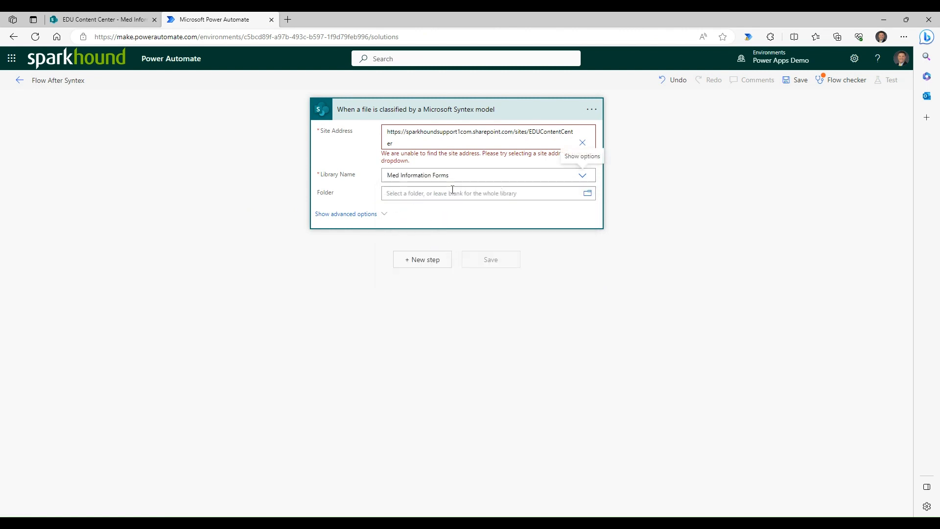
- Search the operations for "update an item" and add the SharePoint Update item action after the trigger
click(431, 256)
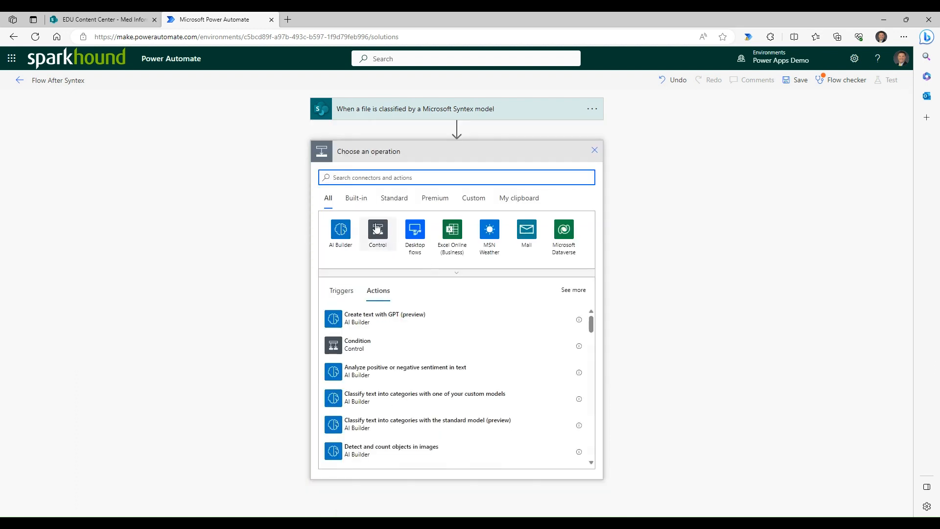
text(update an item)
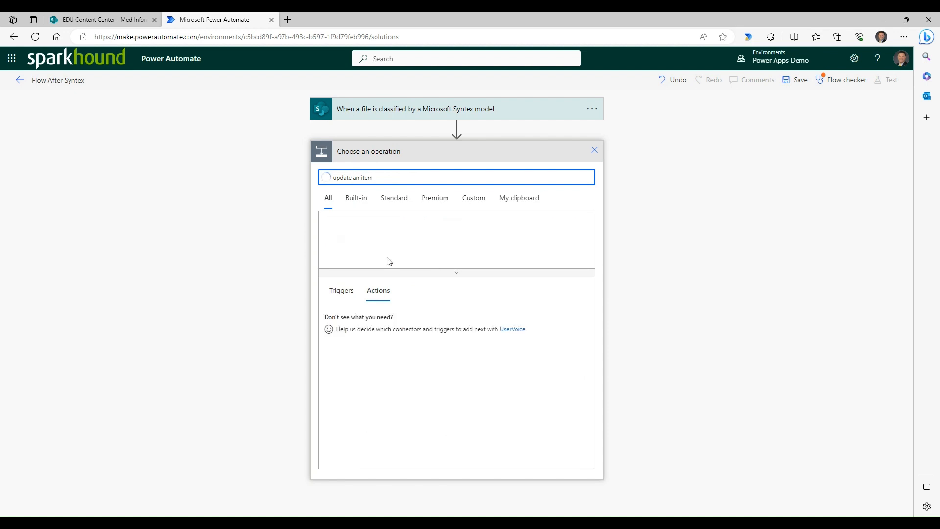
click(364, 320)
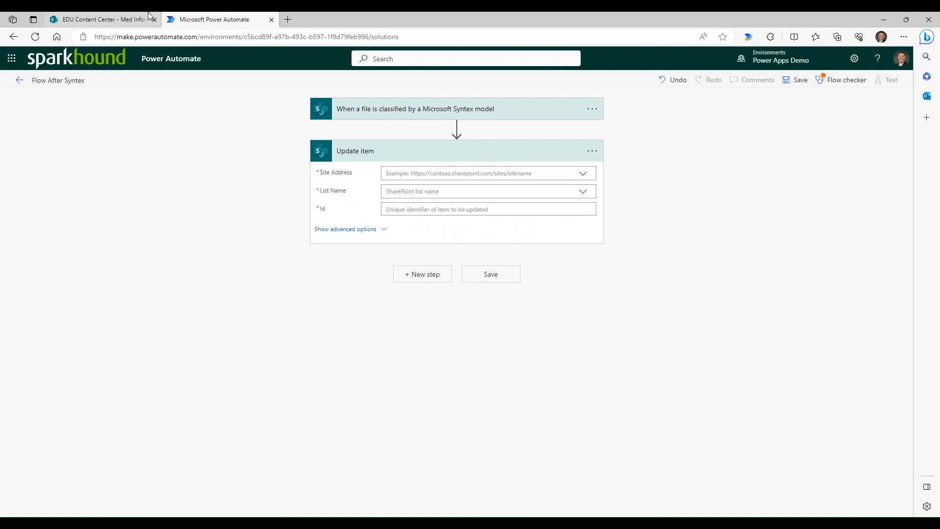
click(115, 19)
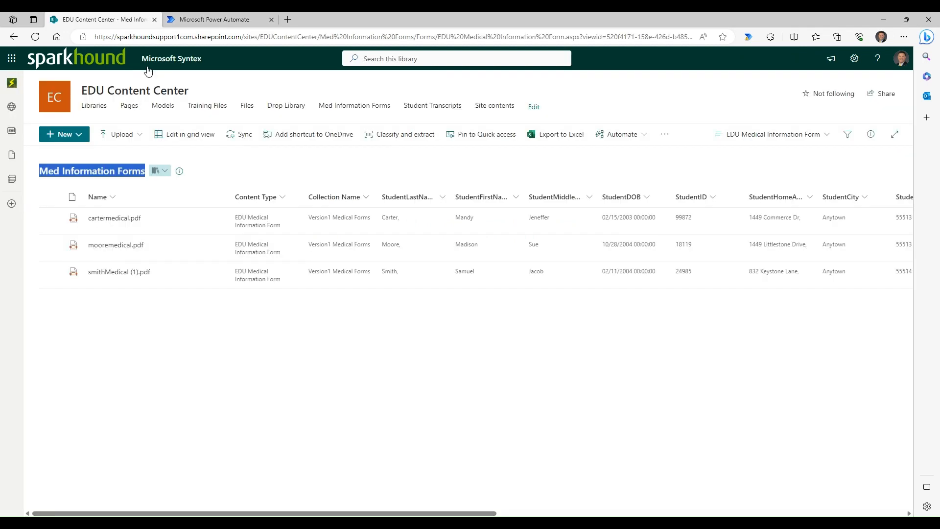
click(99, 39)
click(99, 39)
drag(115, 36, 319, 44)
key(ctrl+c)
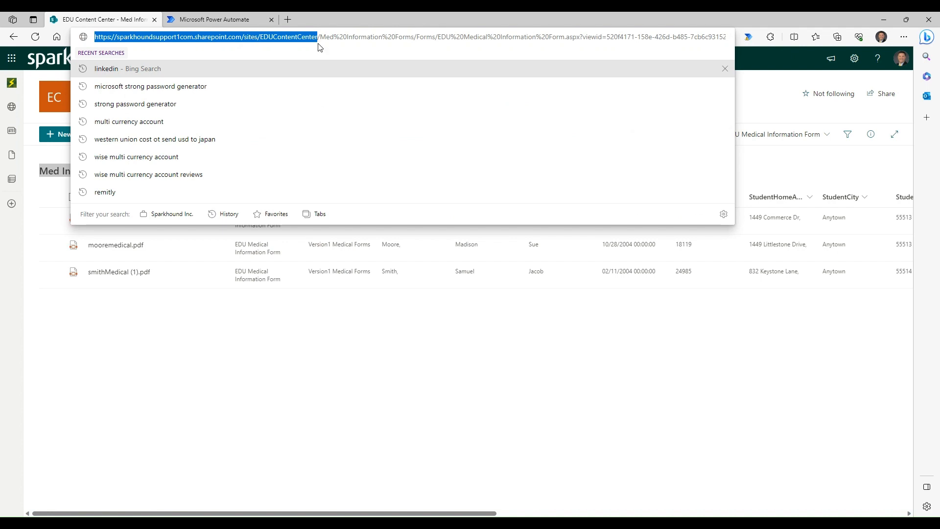
click(179, 20)
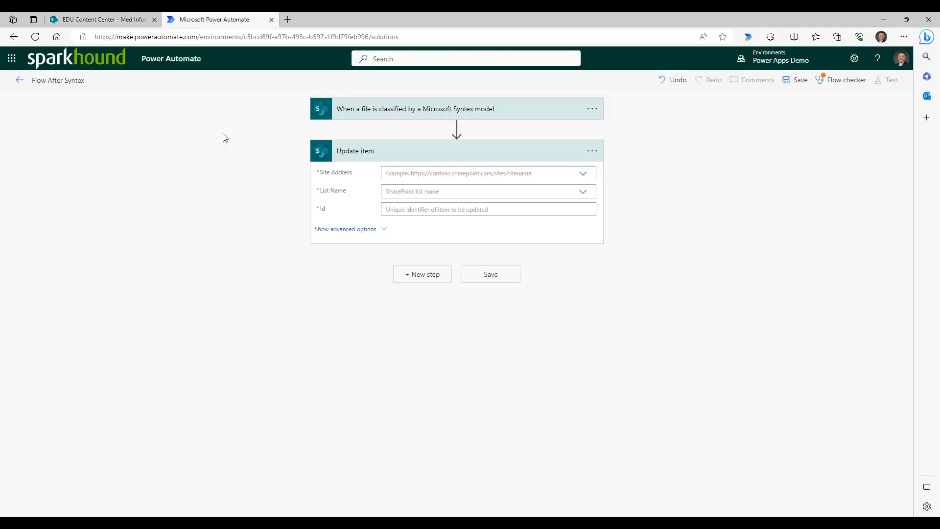
click(416, 175)
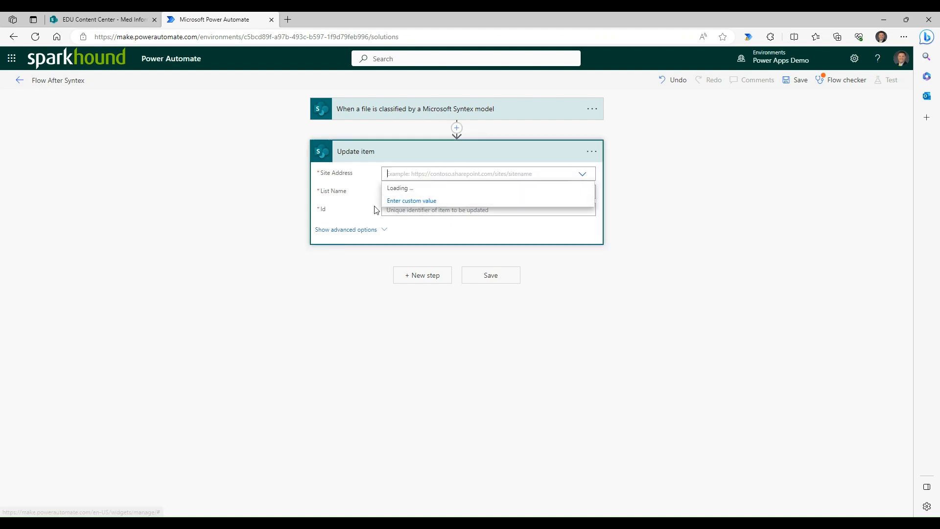
click(398, 201)
key(ctrl+v)
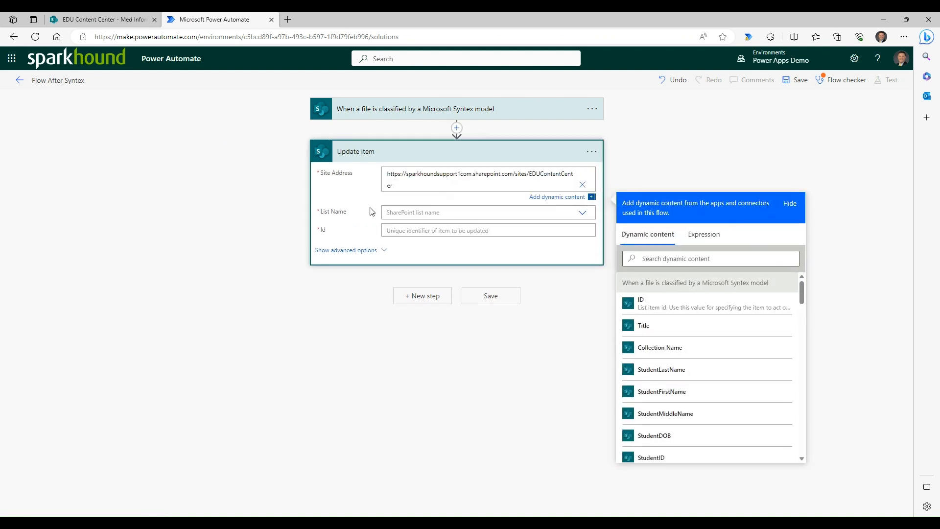
- Copy the library's title from SharePoint and enter Med Information Forms as the Update item action's custom List Name
click(371, 212)
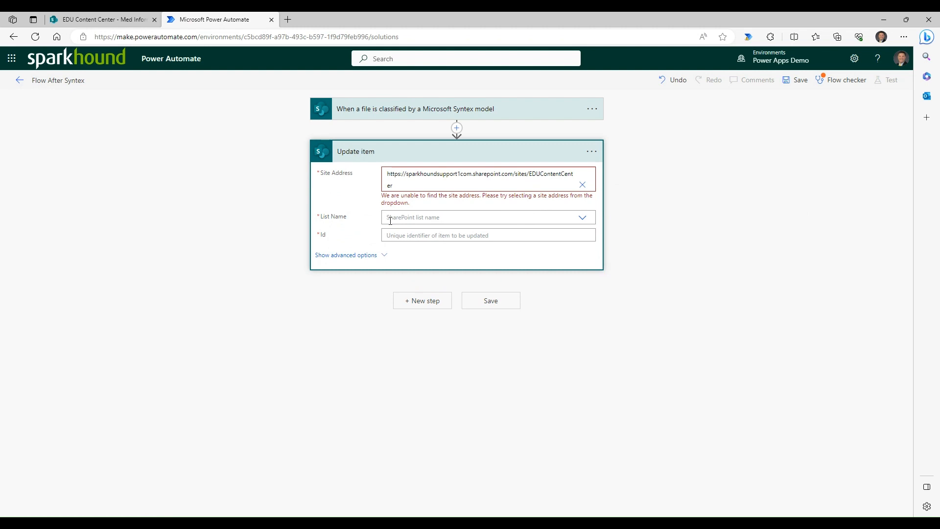
click(584, 218)
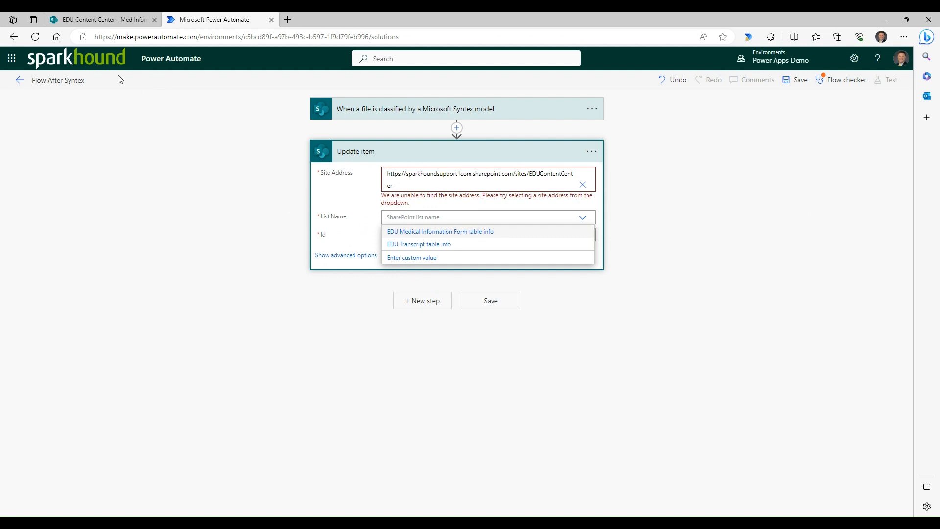
click(118, 20)
right_click(125, 172)
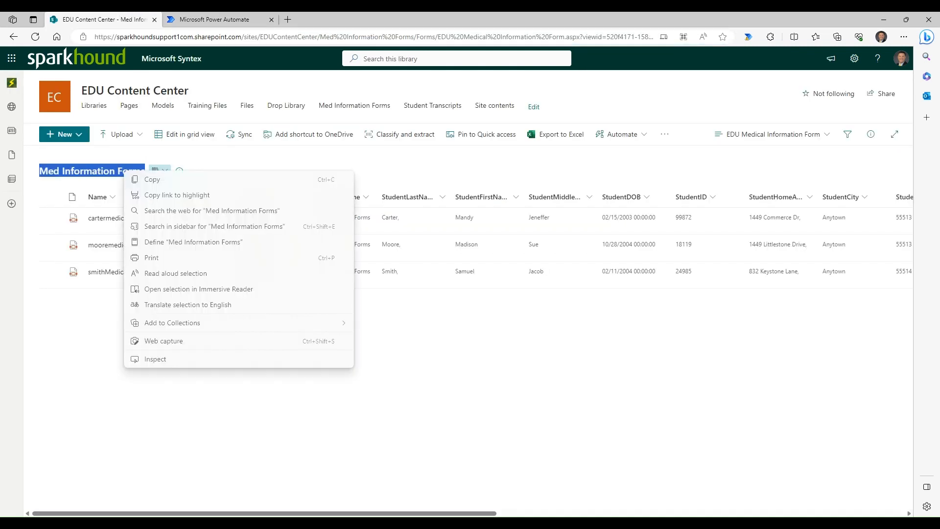
key(Escape)
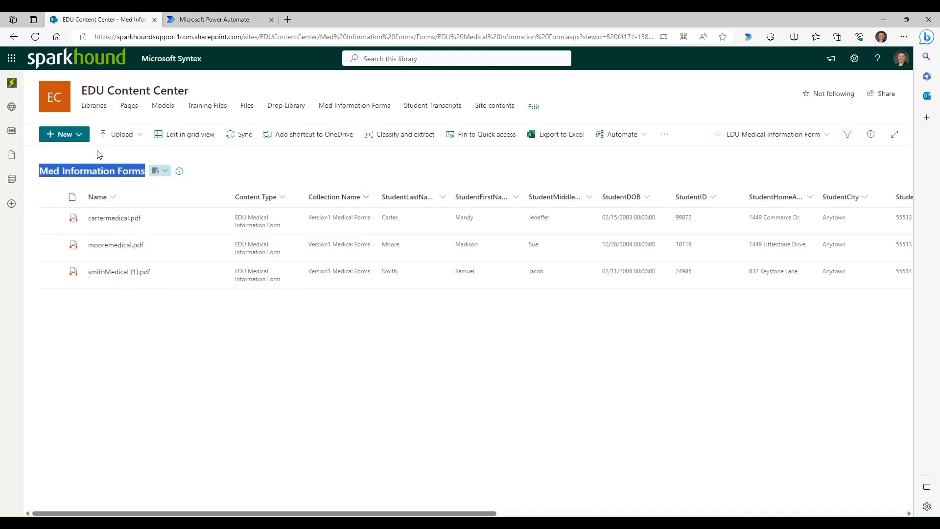
click(212, 19)
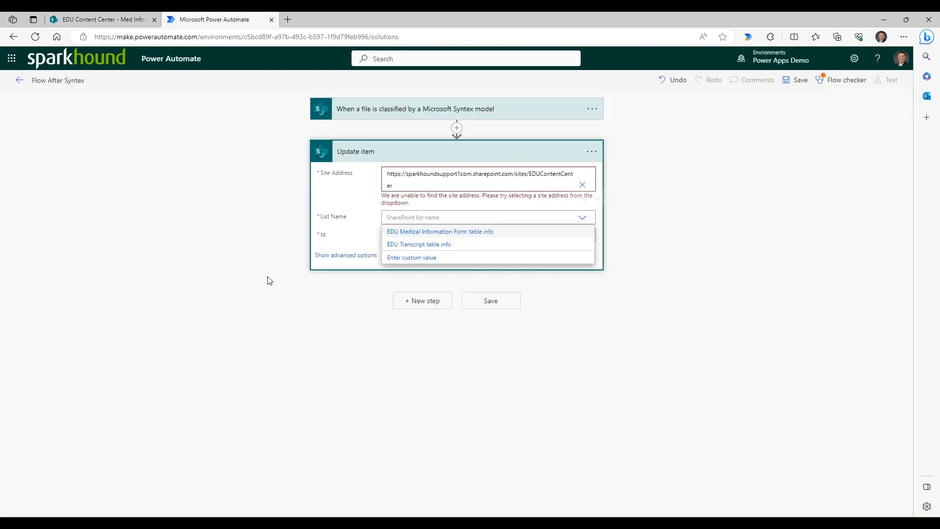
click(414, 257)
text(Med Information Forms)
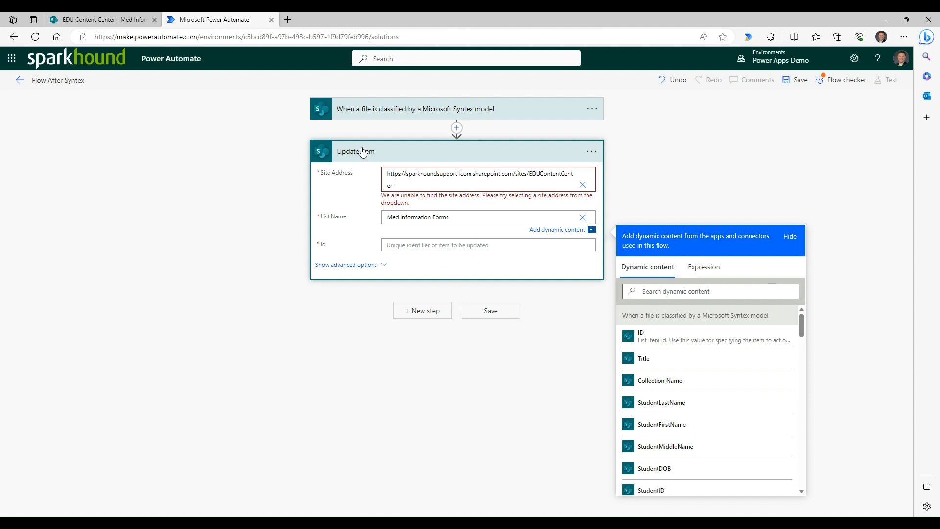
- Display the list's column fields in the Update item action and set Id to the Syntex trigger's ID dynamic value
click(381, 265)
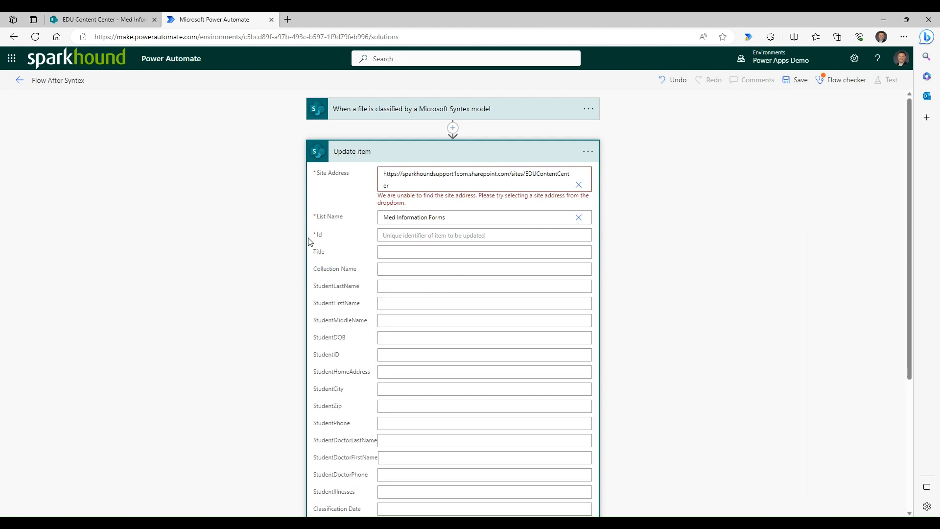
click(388, 236)
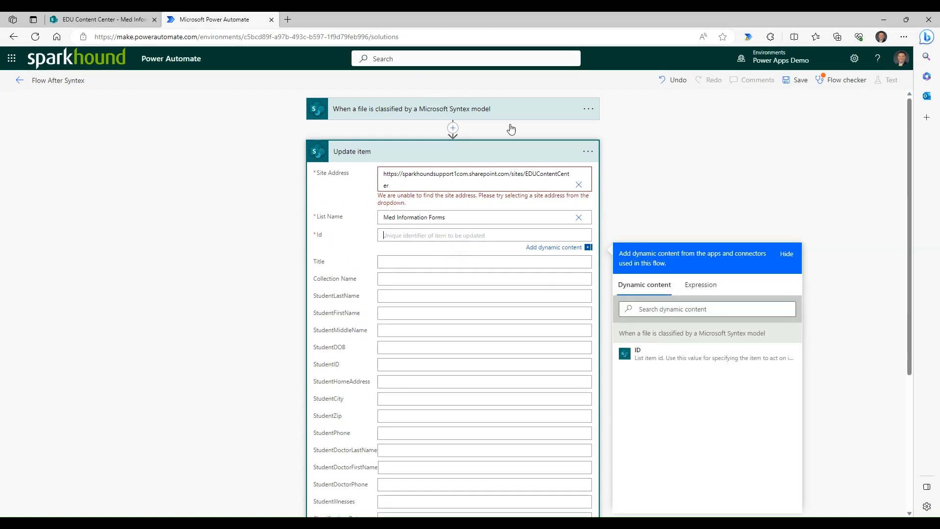
click(637, 354)
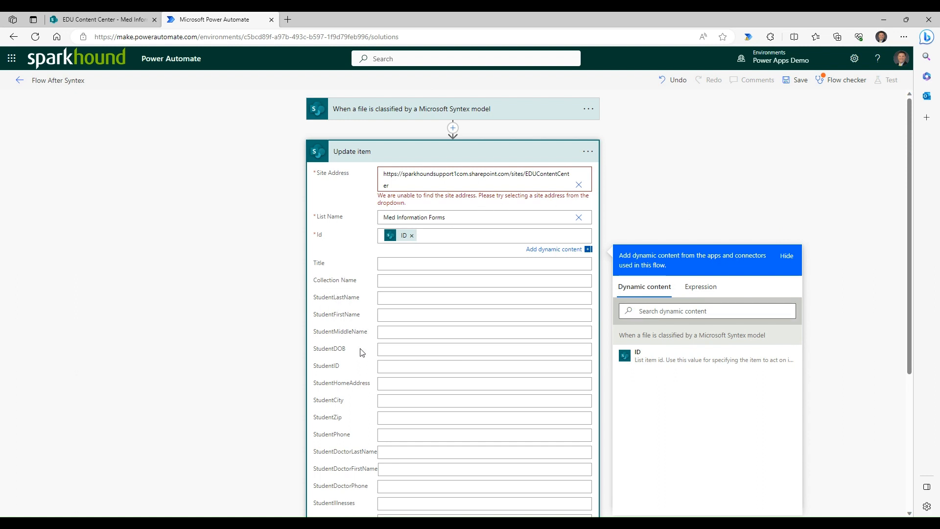
- Start a replace() expression for the StudentLastName field of the Update item action
click(401, 300)
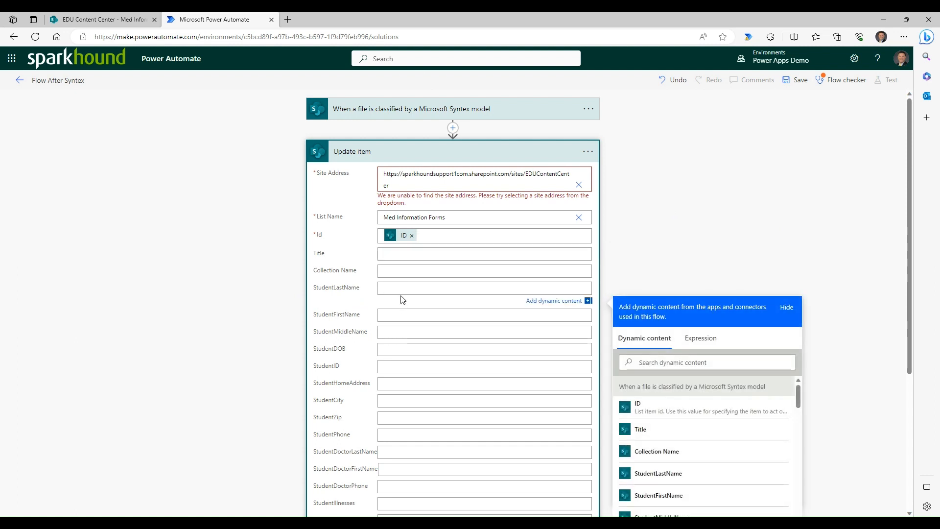
click(717, 344)
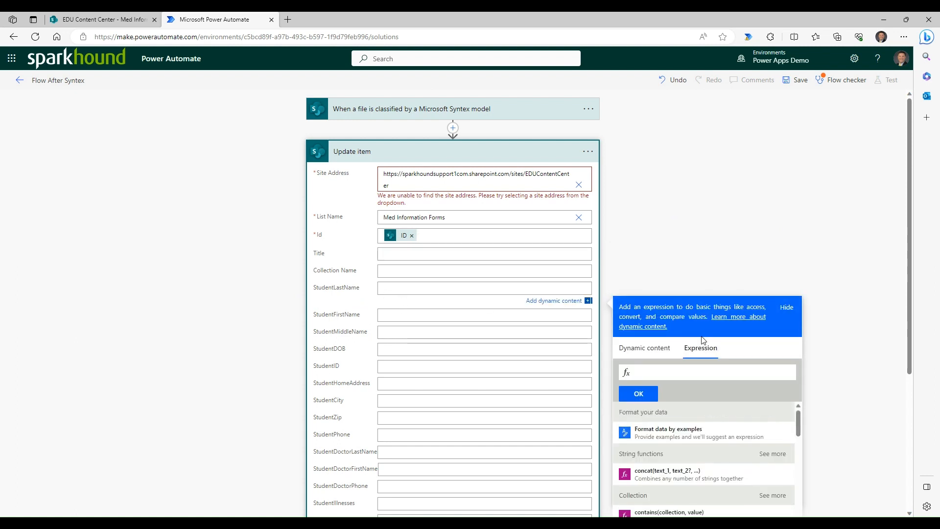
click(678, 372)
text(re)
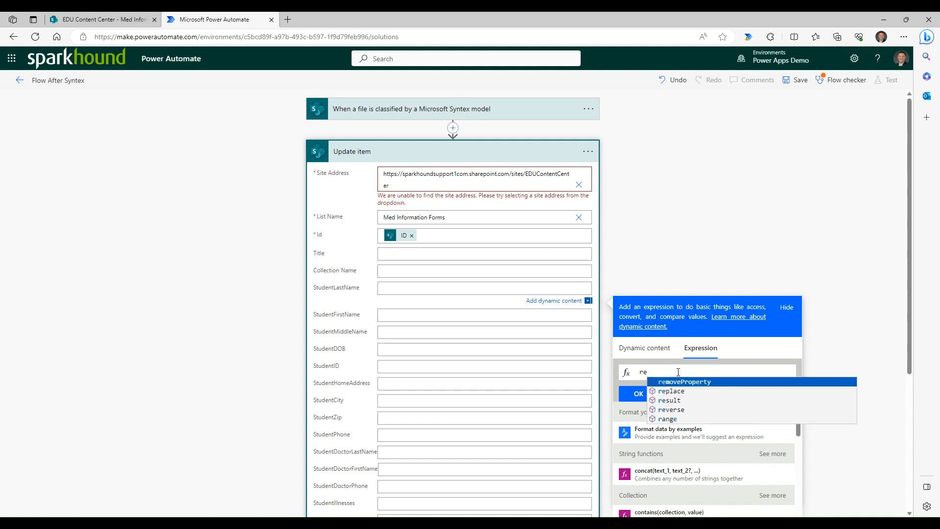
key(Down)
key(Return)
text(())
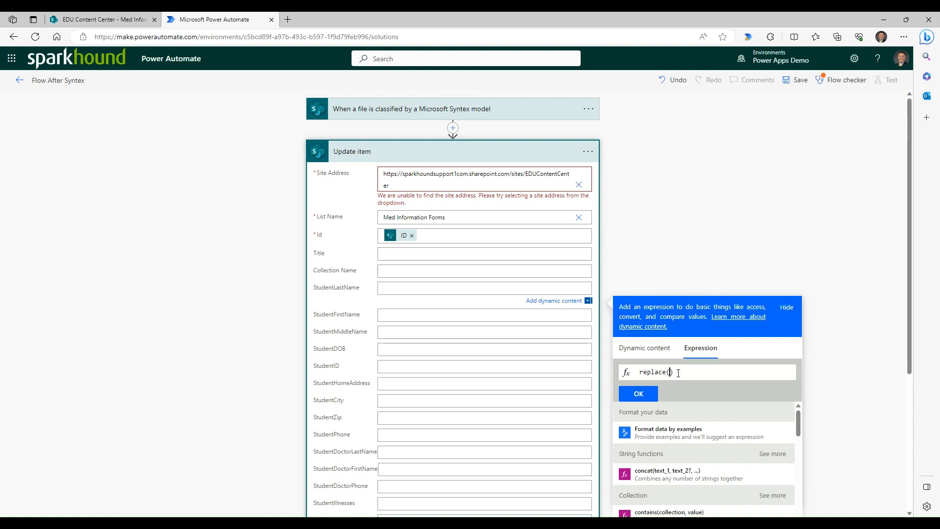
click(669, 372)
key(BackSpace)
text(()
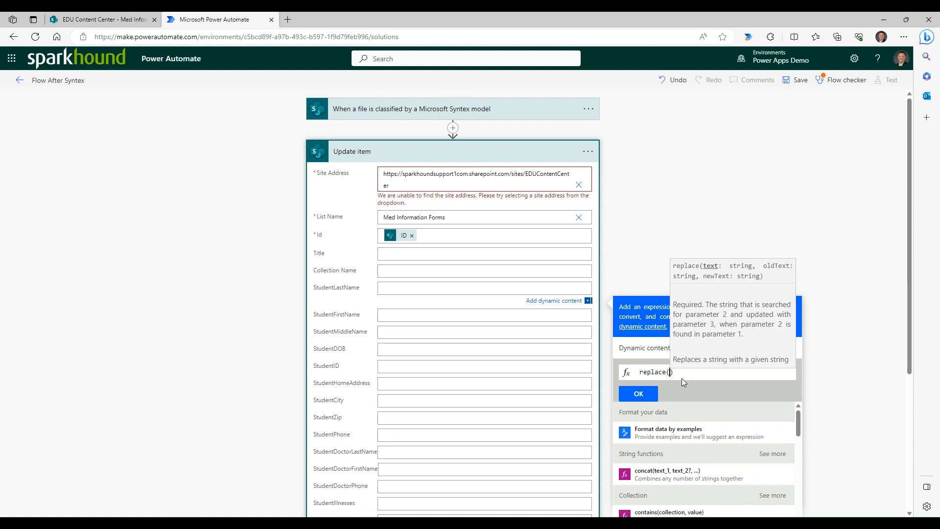
click(681, 378)
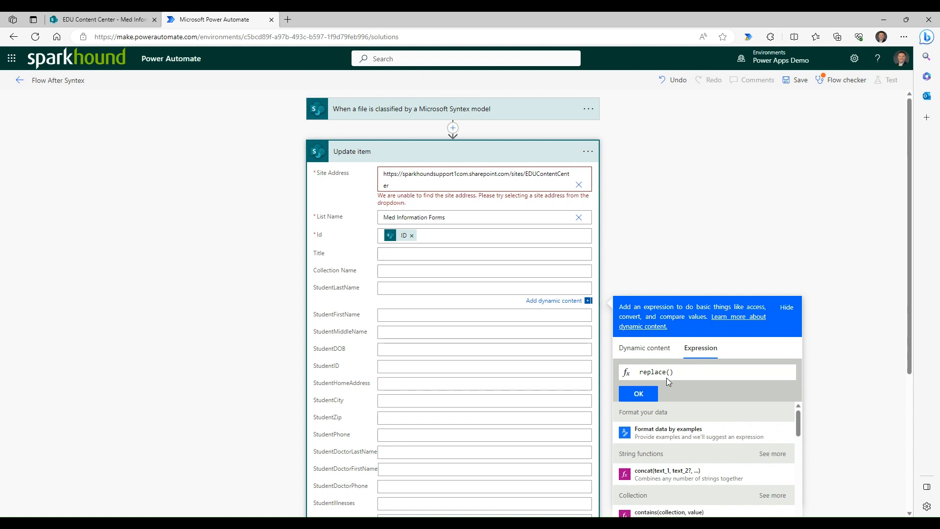
- Insert the trigger's StudentLastName dynamic value as the text argument of the replace() expression
click(659, 352)
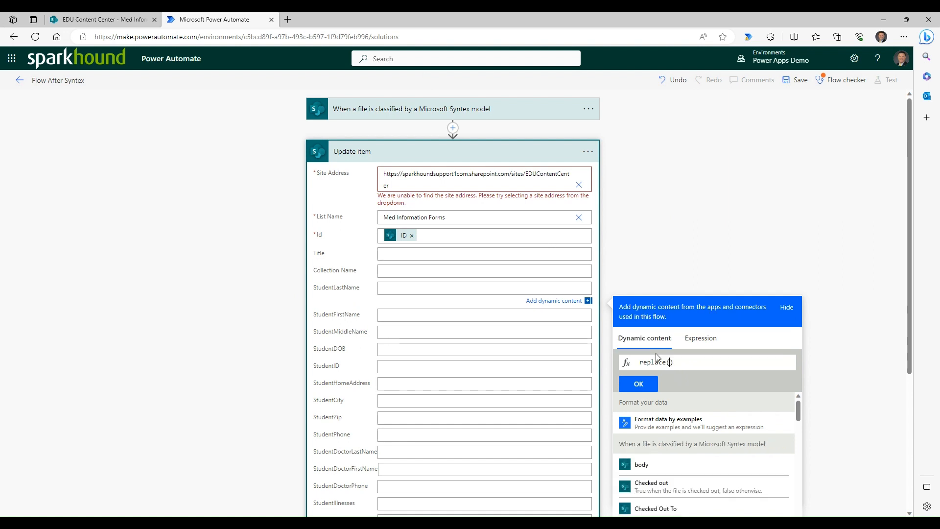
scroll(851, 368, down, 2)
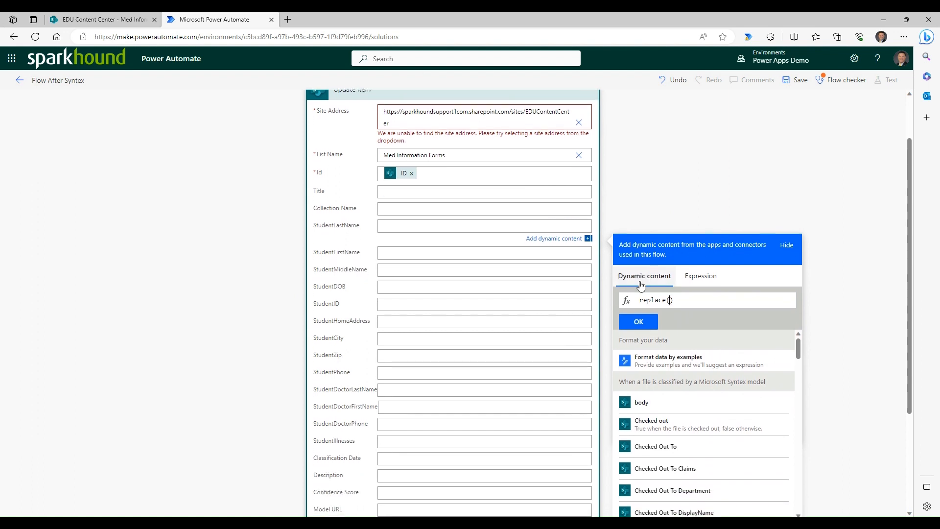
scroll(853, 362, down, 1)
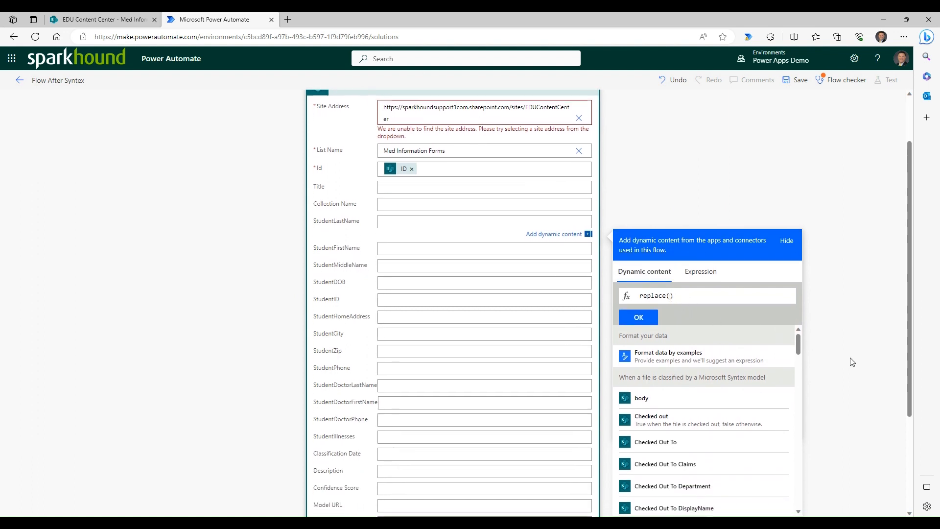
scroll(852, 362, down, 3)
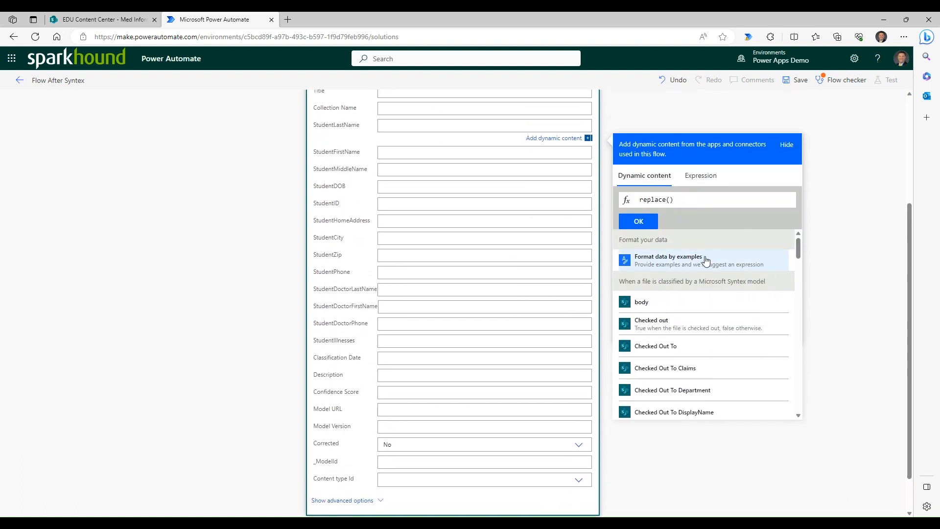
drag(800, 251, 810, 385)
click(661, 346)
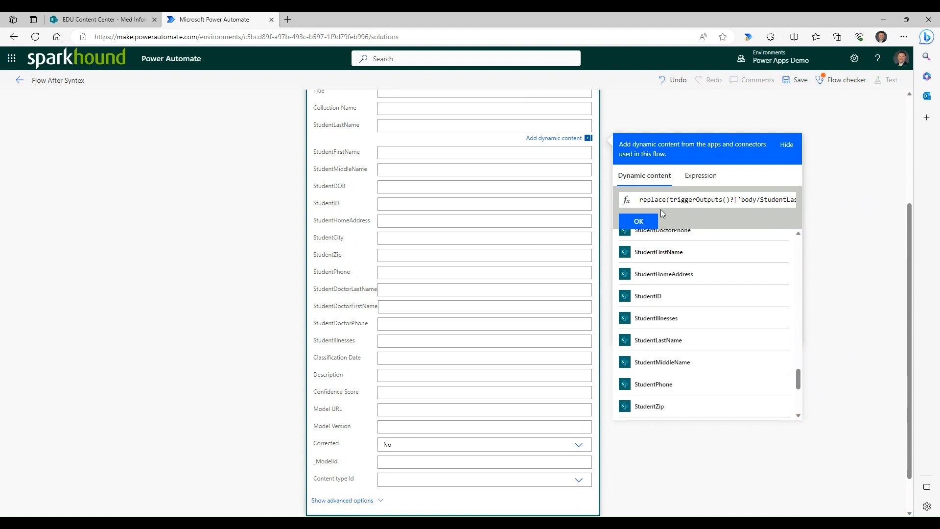
- Complete the replace() expression with ',' as old text and '' as new text, and add it to the StudentLastName field
click(705, 177)
double_click(687, 210)
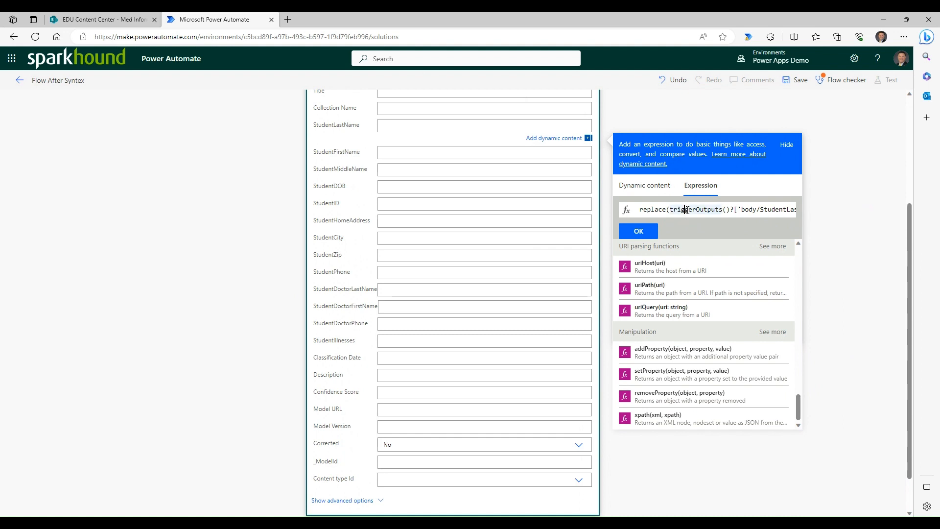
key(End)
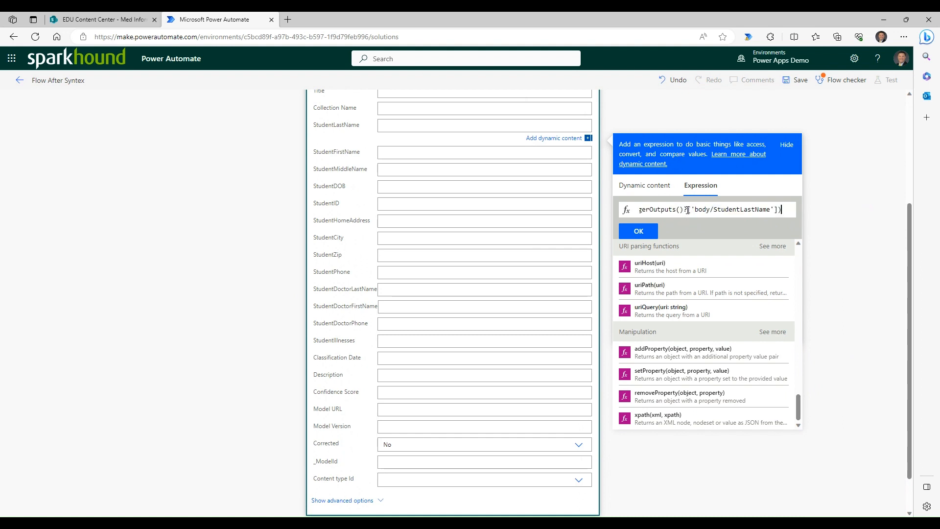
key(BackSpace)
text(,)
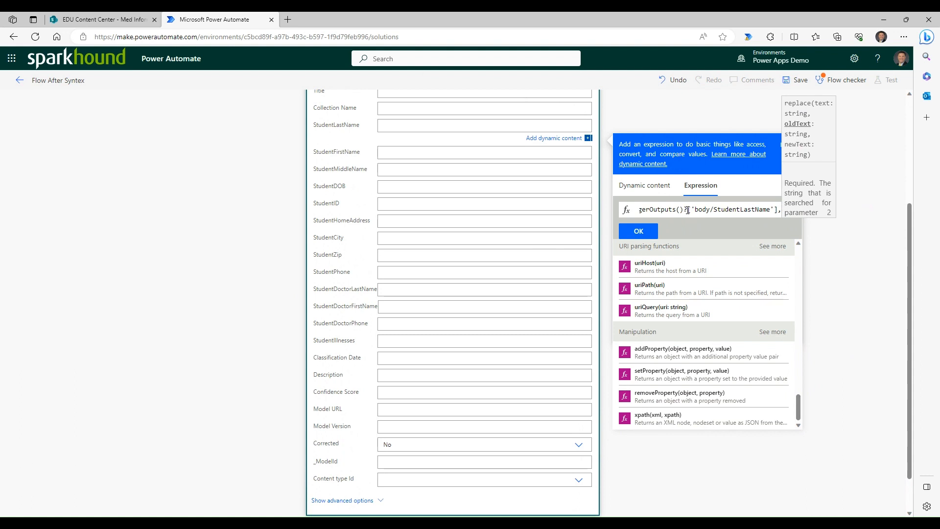
text(',)
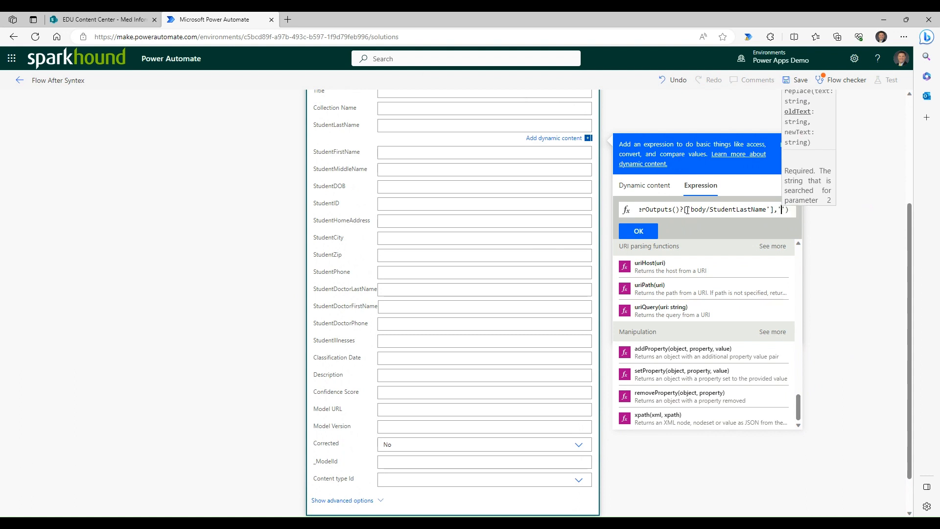
text(')
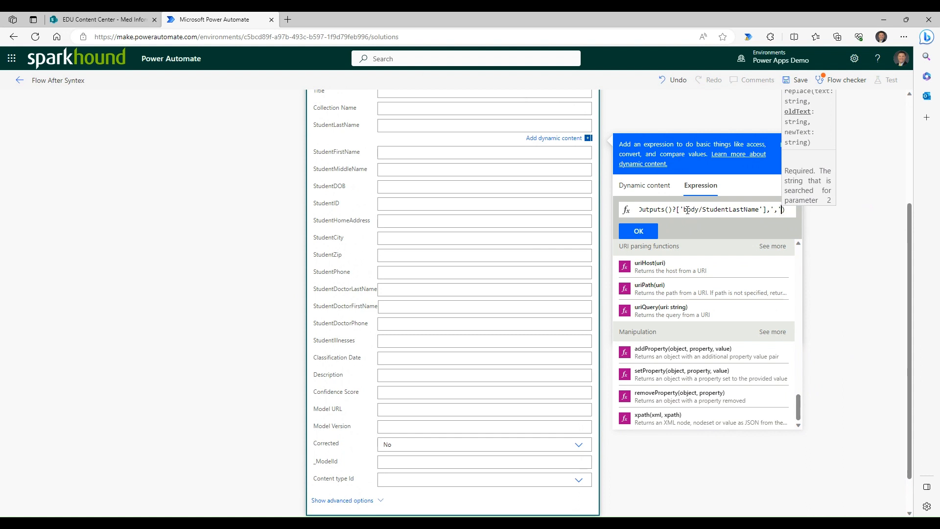
text(,)
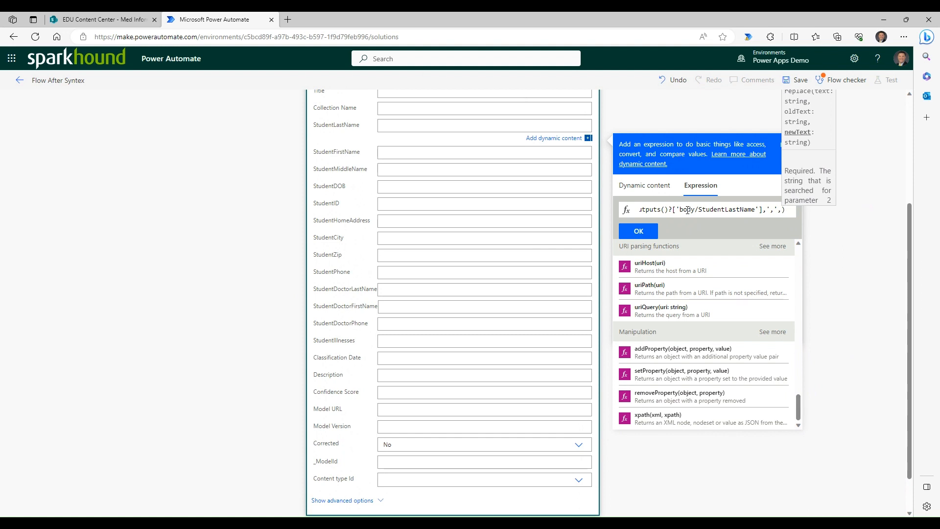
text('')
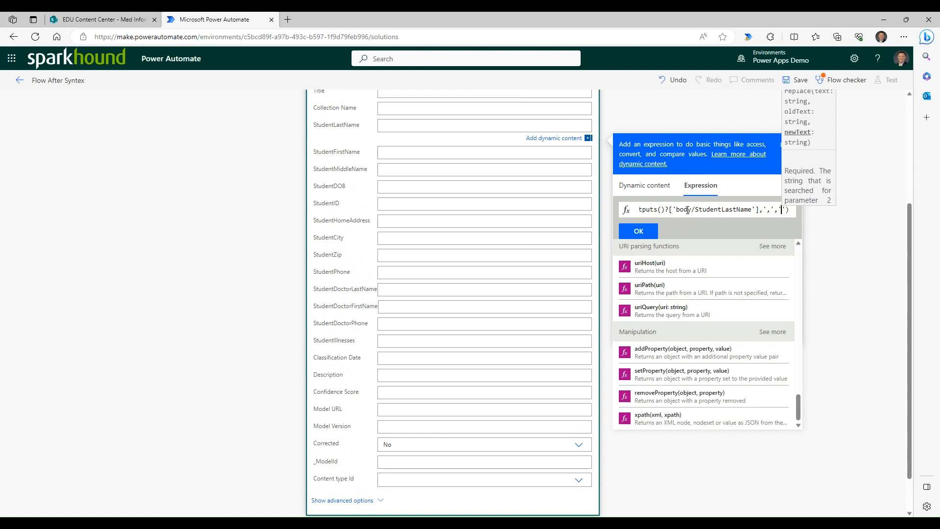
click(646, 233)
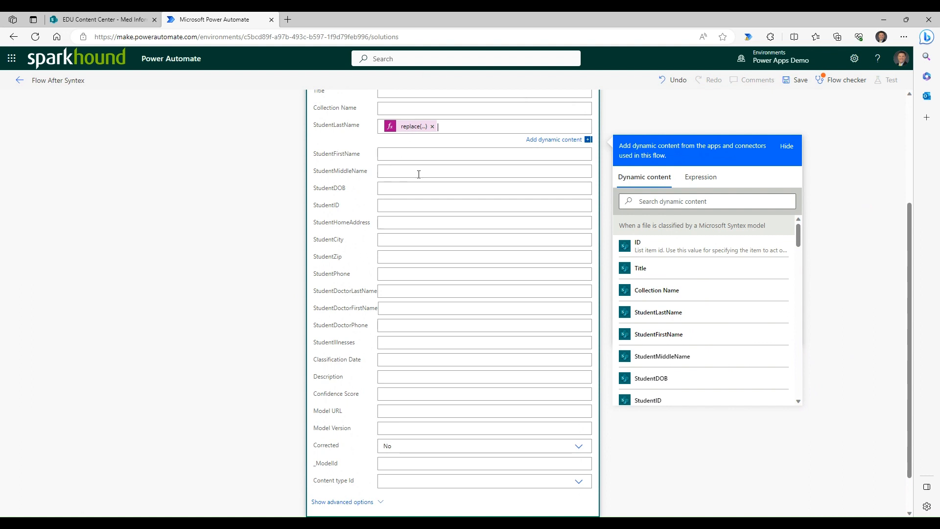
- Review the Update item action's fields from Site Address and StudentLastName down to Content type Id
scroll(418, 174, up, 1)
scroll(419, 174, up, 3)
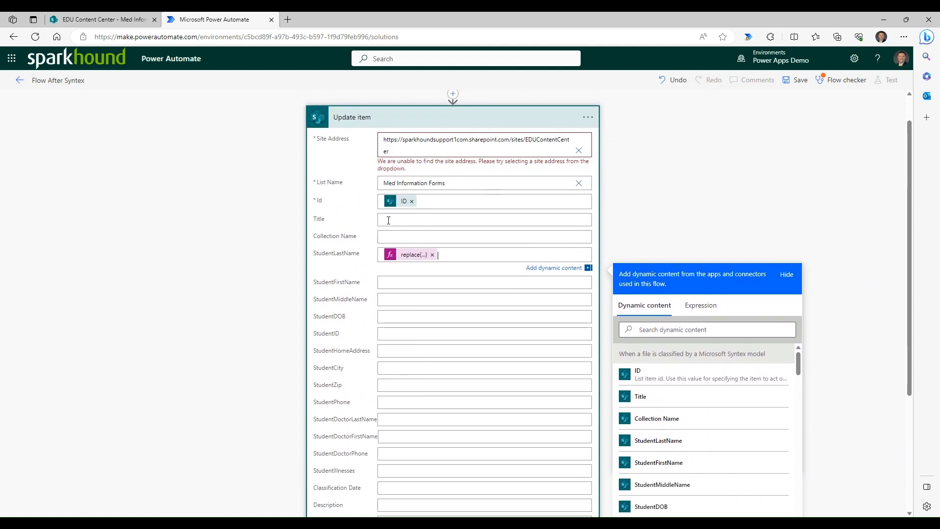
scroll(388, 220, down, 2)
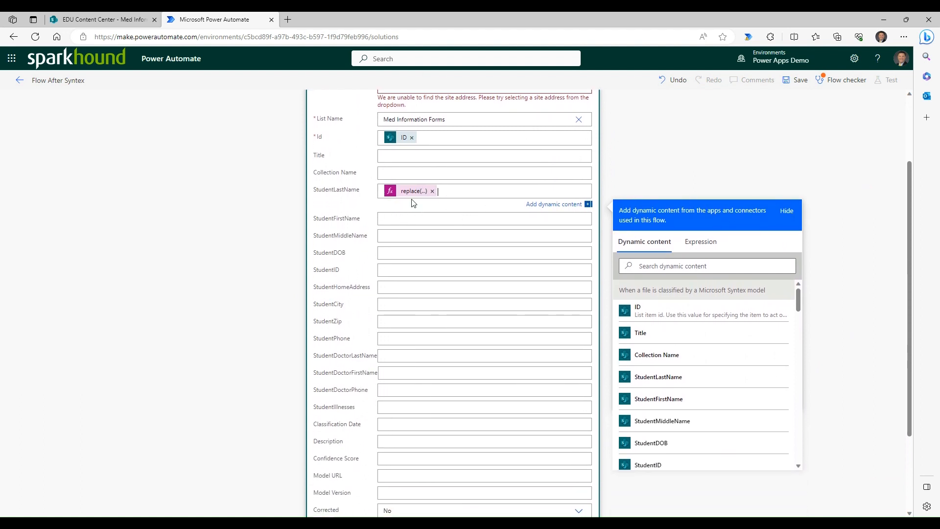
scroll(455, 314, down, 3)
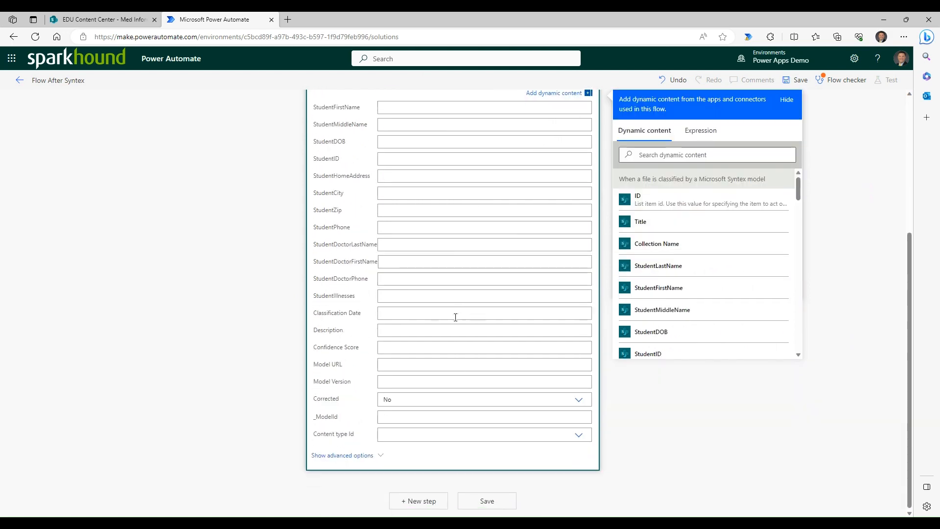
scroll(451, 321, up, 5)
scroll(468, 313, down, 1)
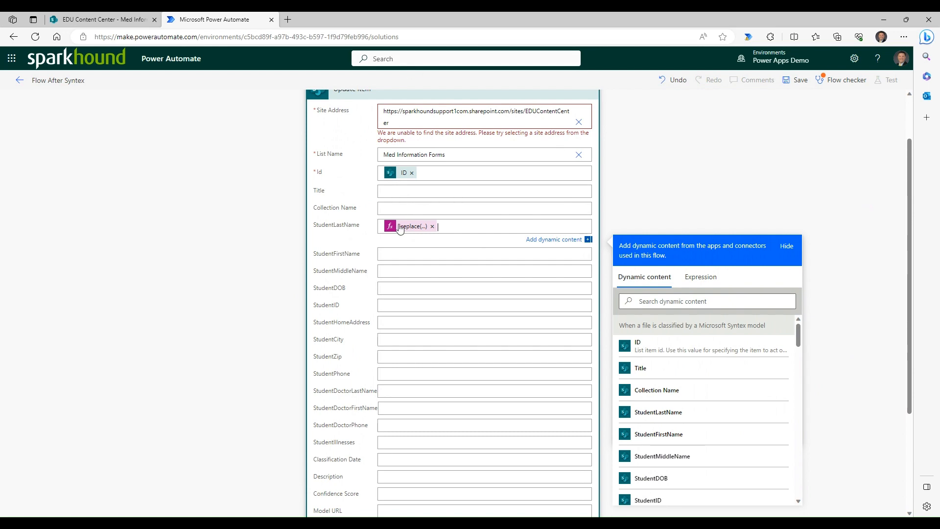
scroll(401, 231, down, 3)
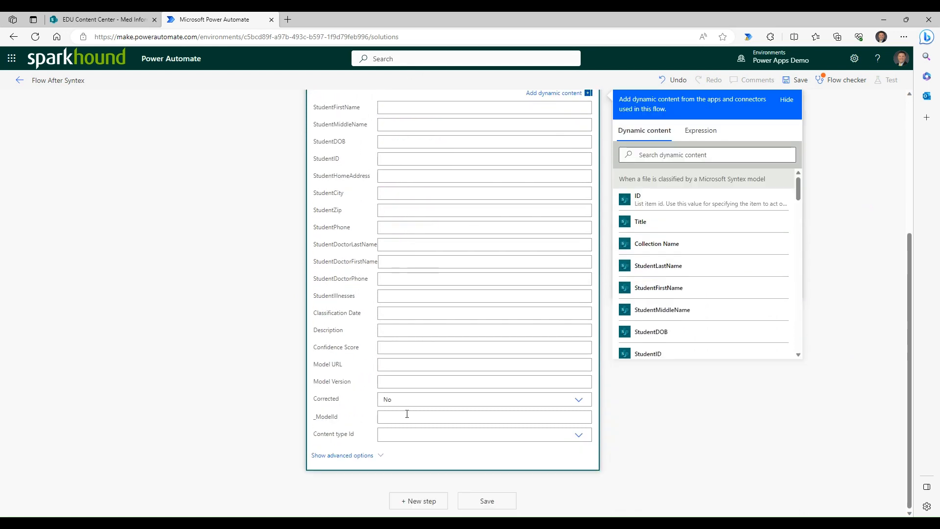
scroll(433, 348, up, 4)
scroll(433, 349, down, 1)
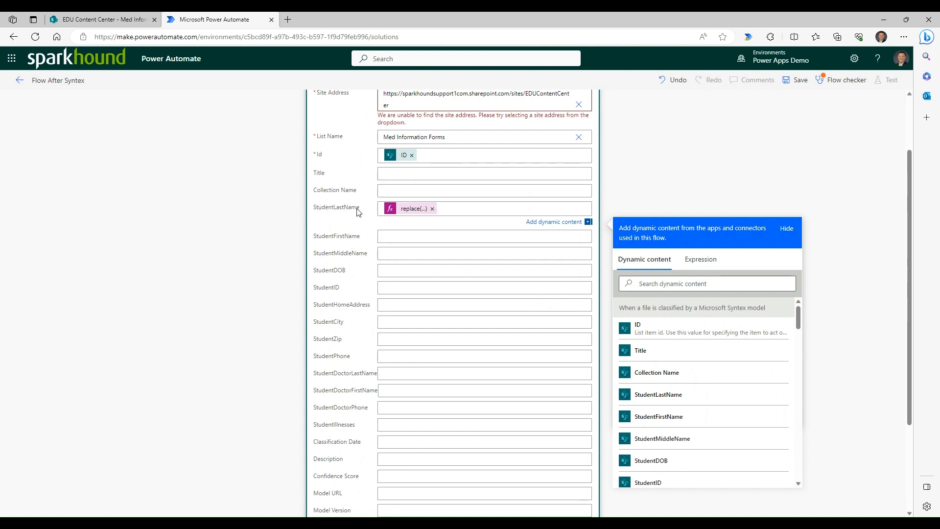
scroll(357, 211, down, 2)
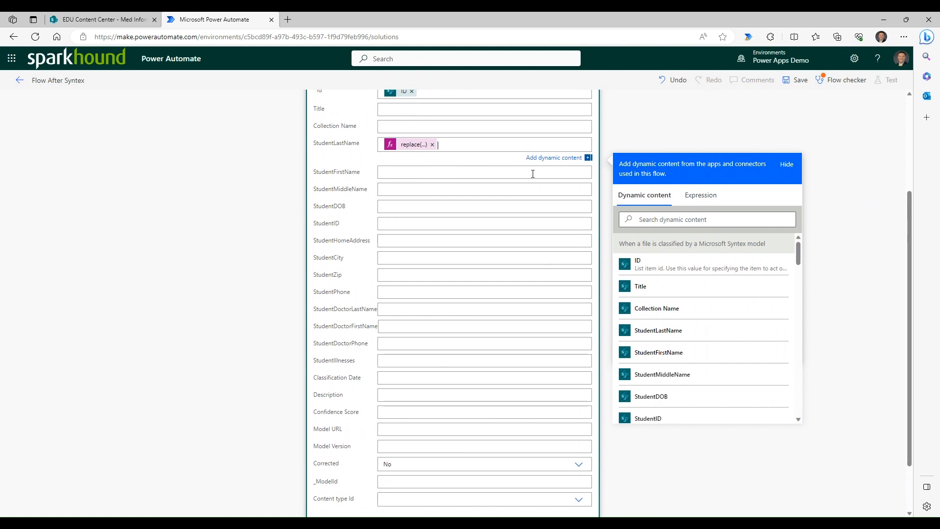
- Check the flow for errors and warnings with the Flow checker, and save the flow
click(805, 86)
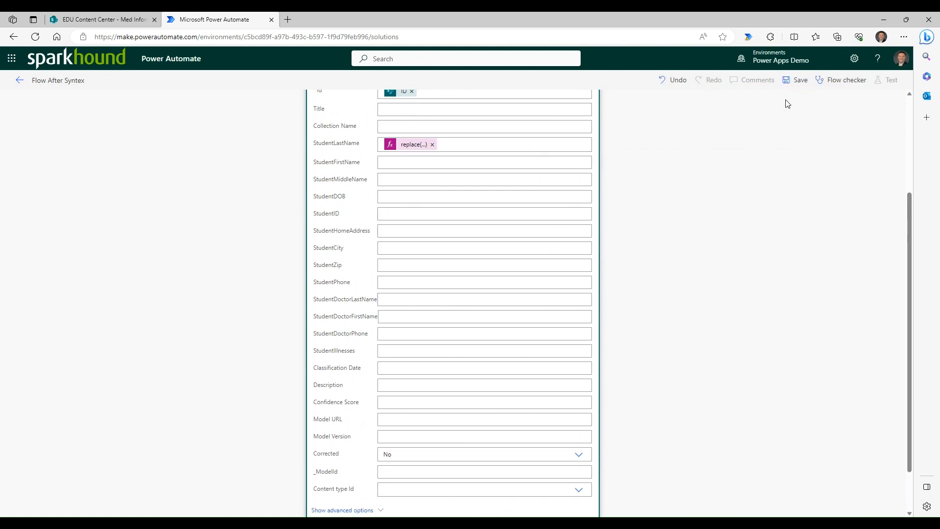
click(850, 88)
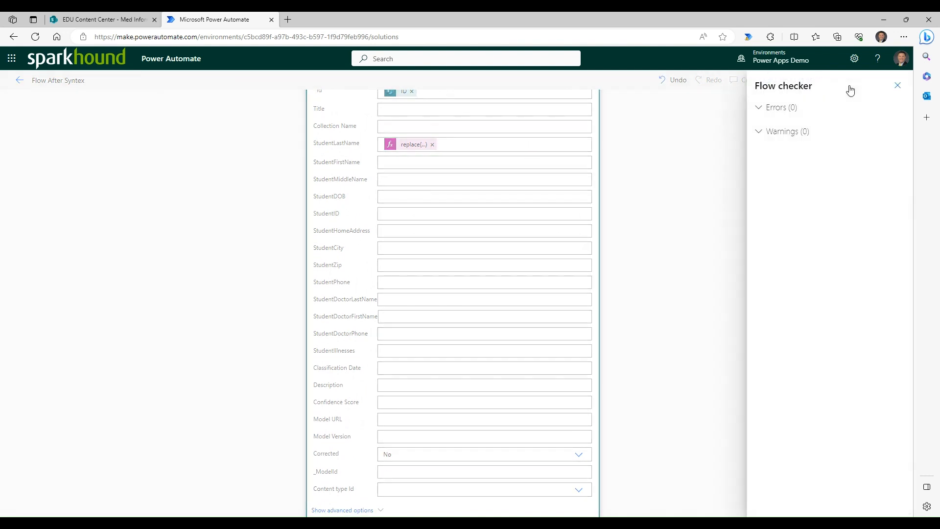
click(898, 86)
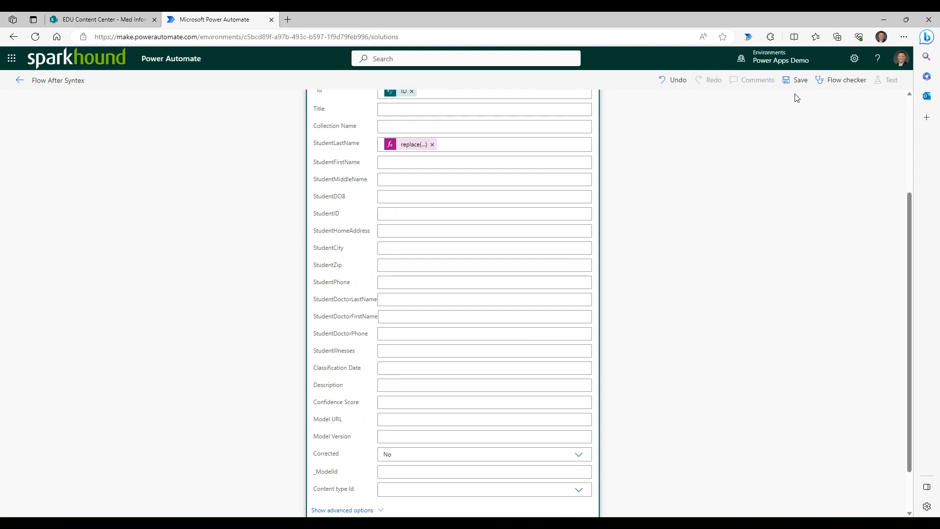
click(796, 80)
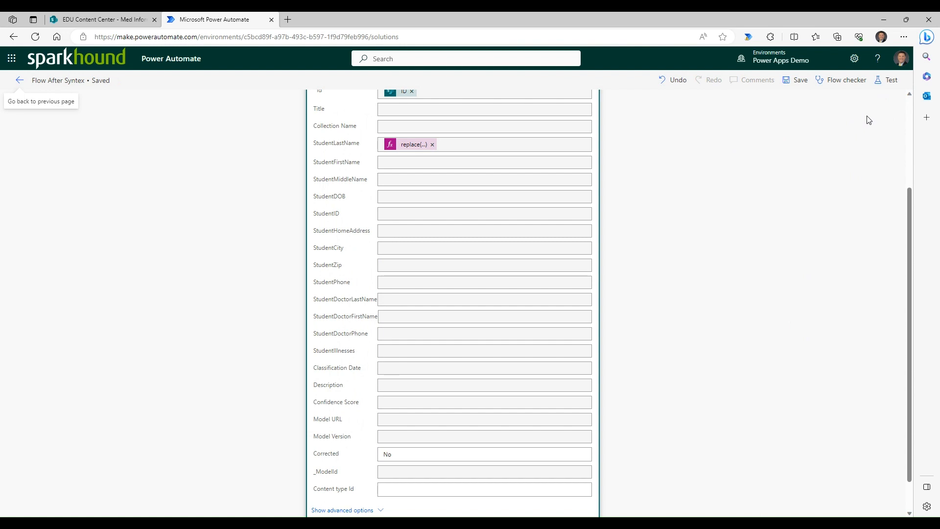
- Start a manual test of the Flow After Syntex flow
click(889, 84)
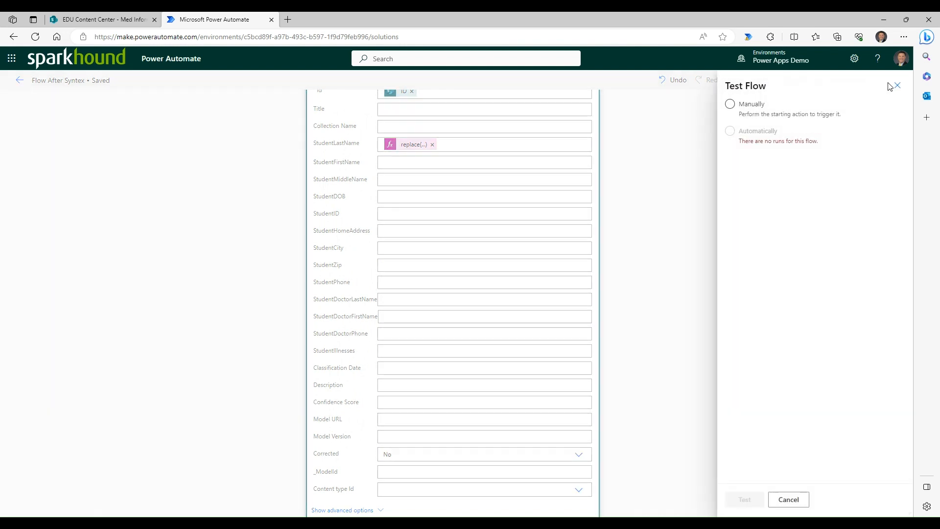
click(730, 104)
click(744, 499)
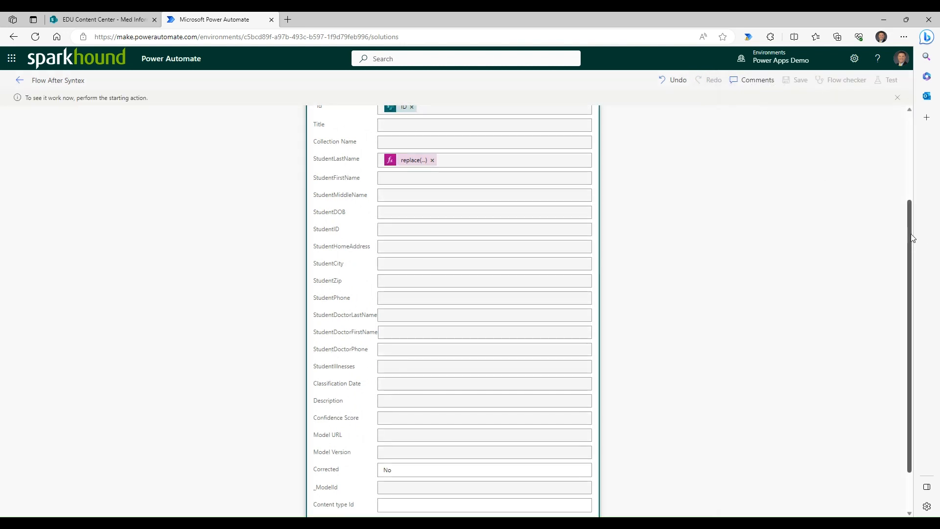
drag(910, 235, 911, 139)
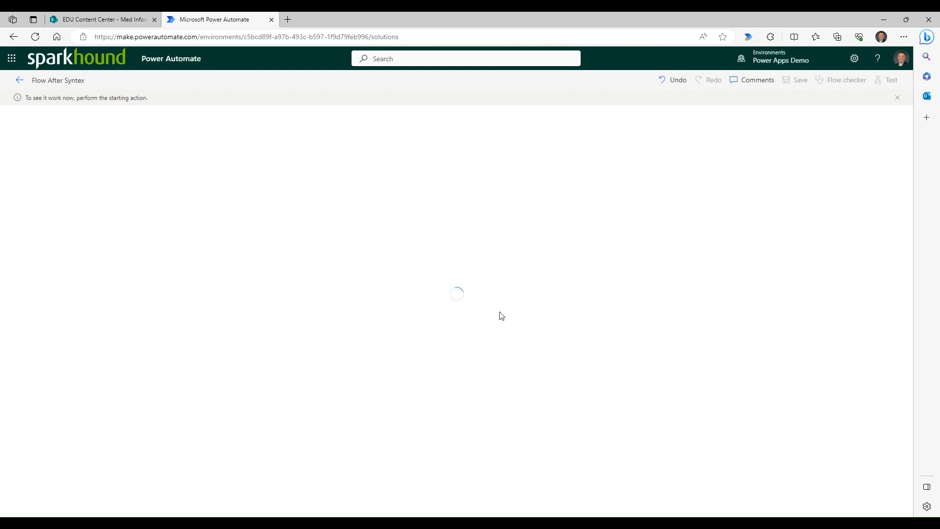
- Switch to the Med Information Forms library and run Classify and extract on cartermedical.pdf
click(94, 20)
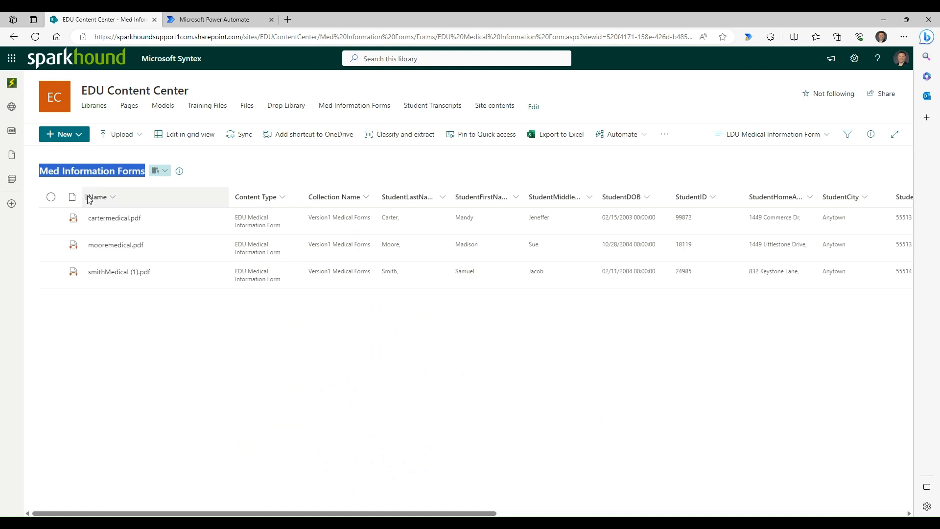
click(51, 218)
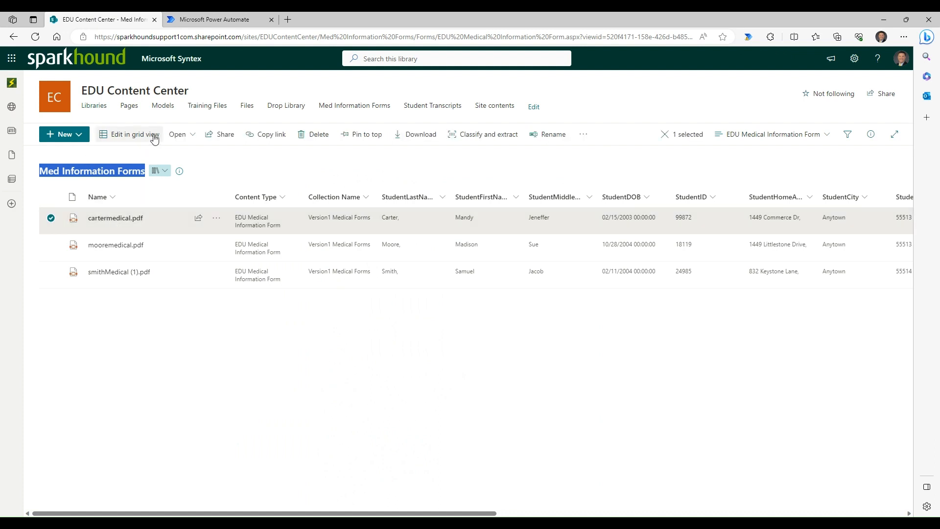
click(536, 138)
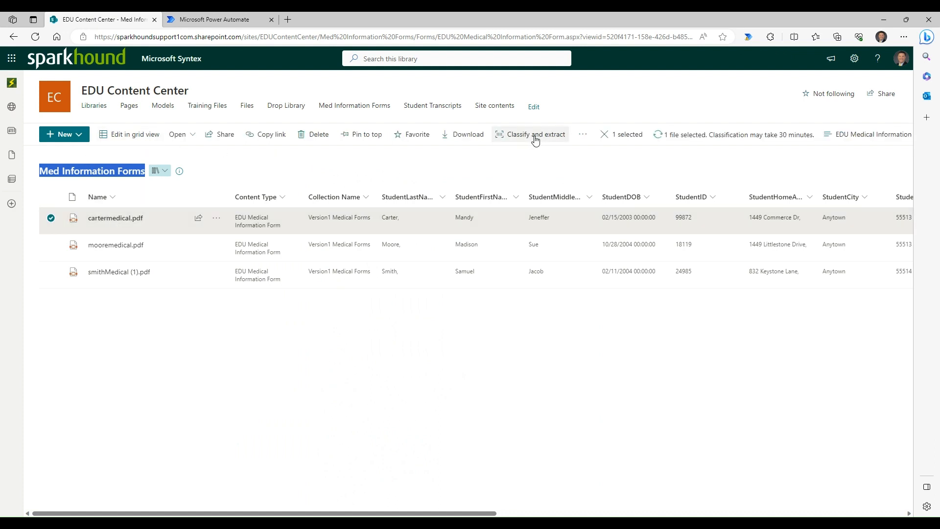
click(607, 104)
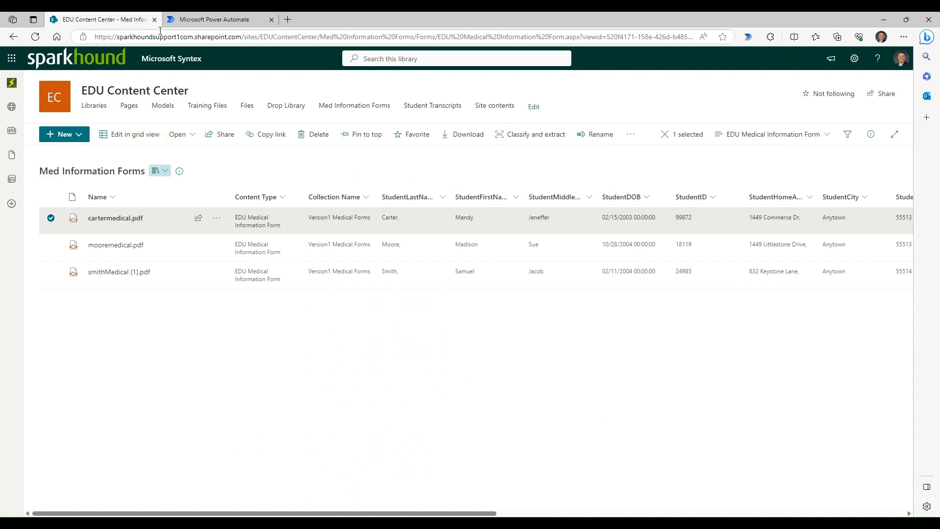
- Return to Power Automate, open the Aug 21, 09:04 AM run of Flow After Syntex, and expand its Update item action
click(218, 19)
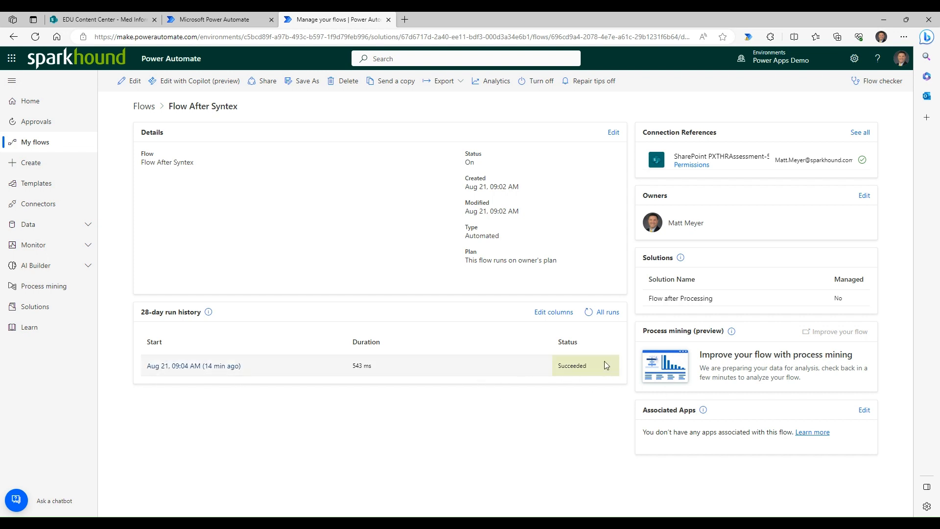
click(178, 368)
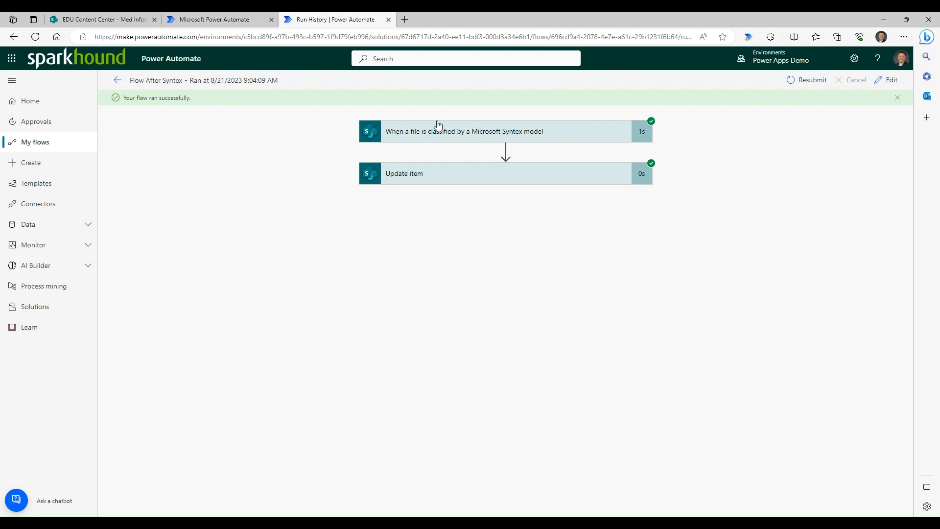
click(509, 180)
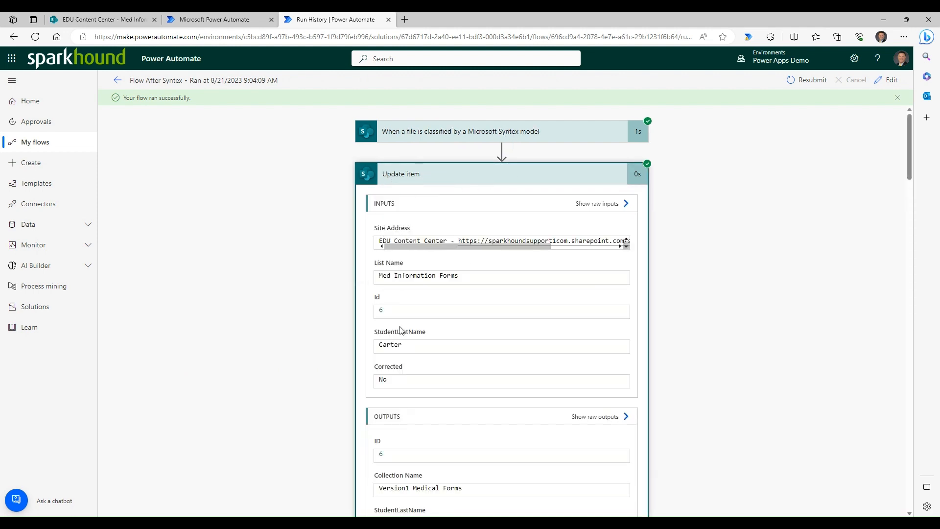
- Compare StudentLastName in the Update item inputs and outputs, and check it for cartermedical.pdf in the Med Information Forms library
scroll(406, 359, down, 1)
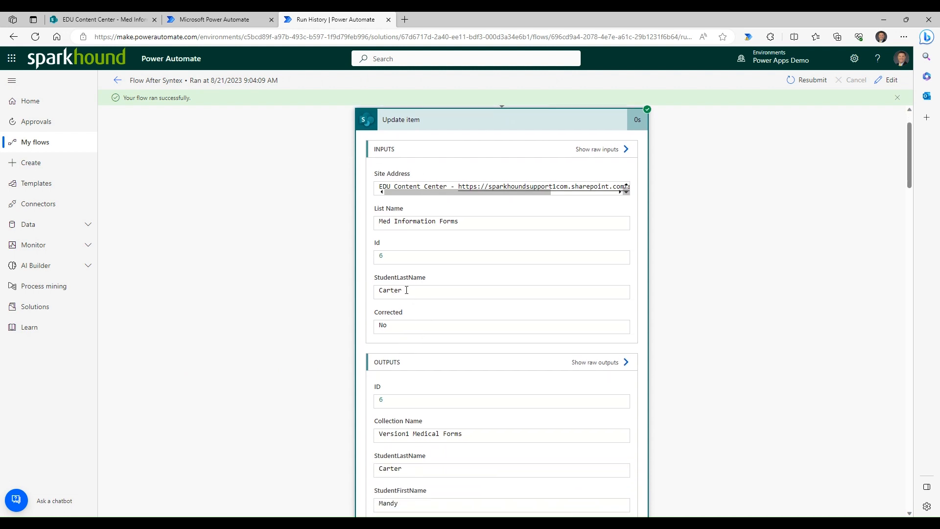
drag(404, 291, 375, 291)
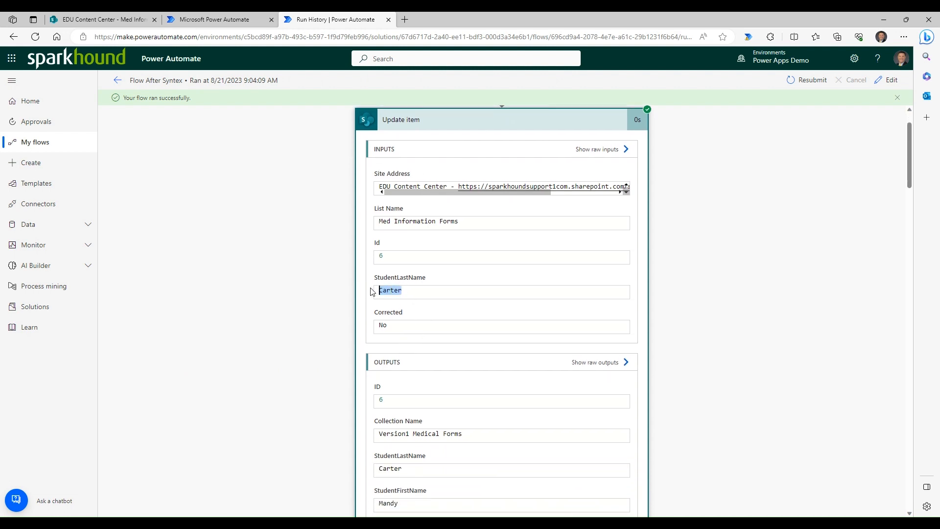
click(404, 291)
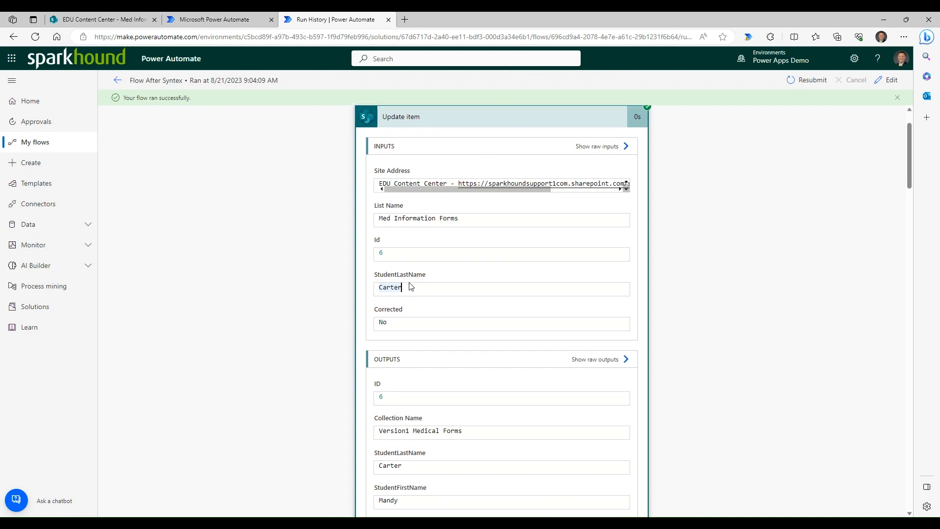
scroll(407, 284, down, 4)
scroll(455, 273, down, 1)
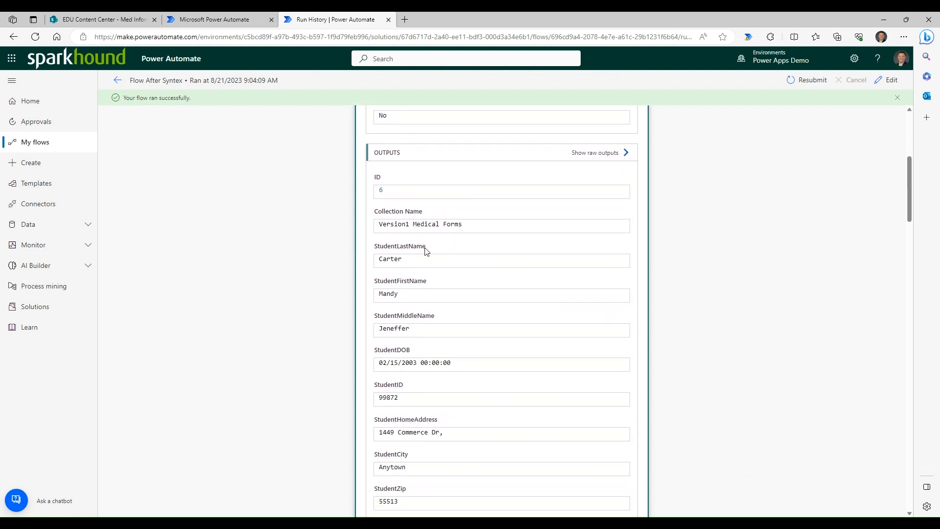
scroll(436, 298, down, 1)
scroll(439, 304, down, 3)
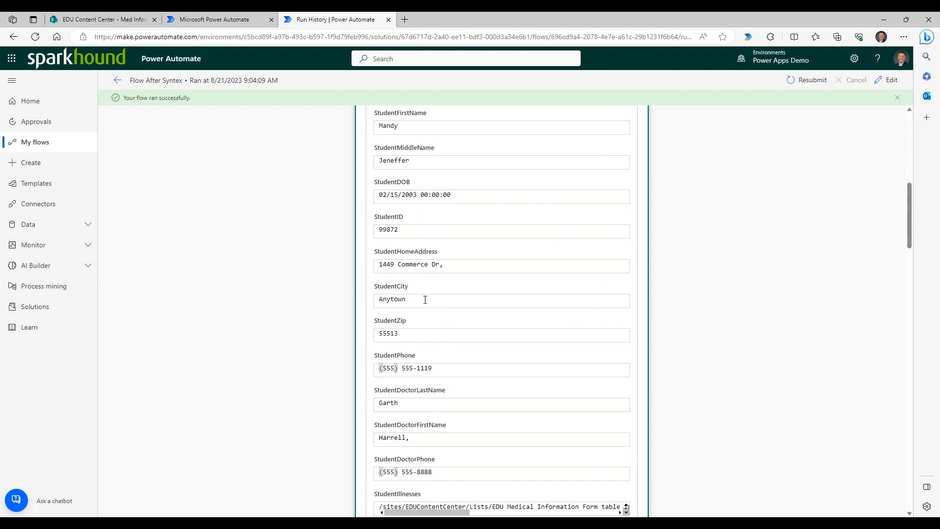
scroll(436, 341, up, 5)
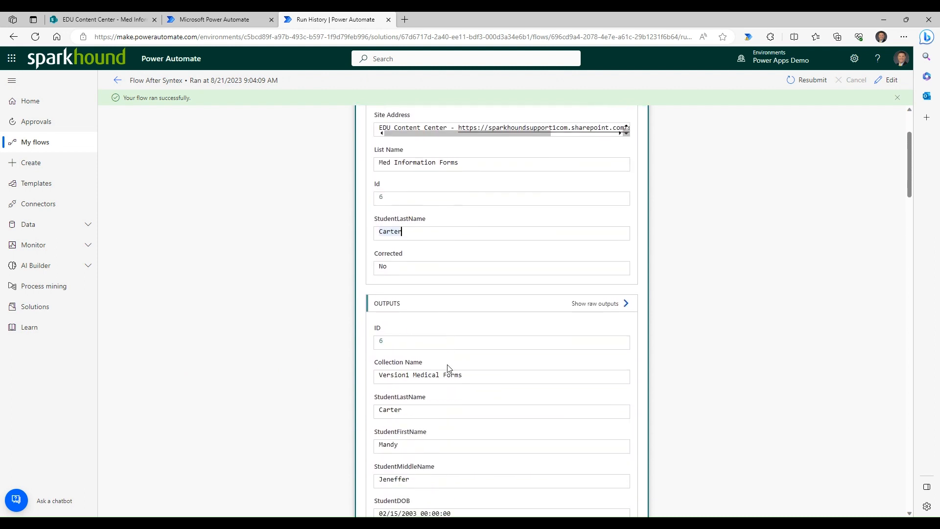
scroll(447, 369, down, 5)
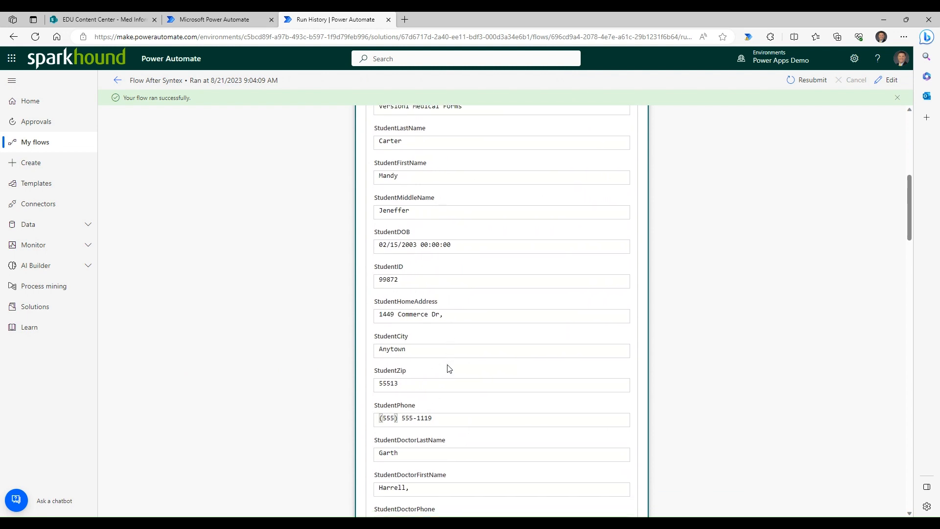
scroll(449, 368, up, 6)
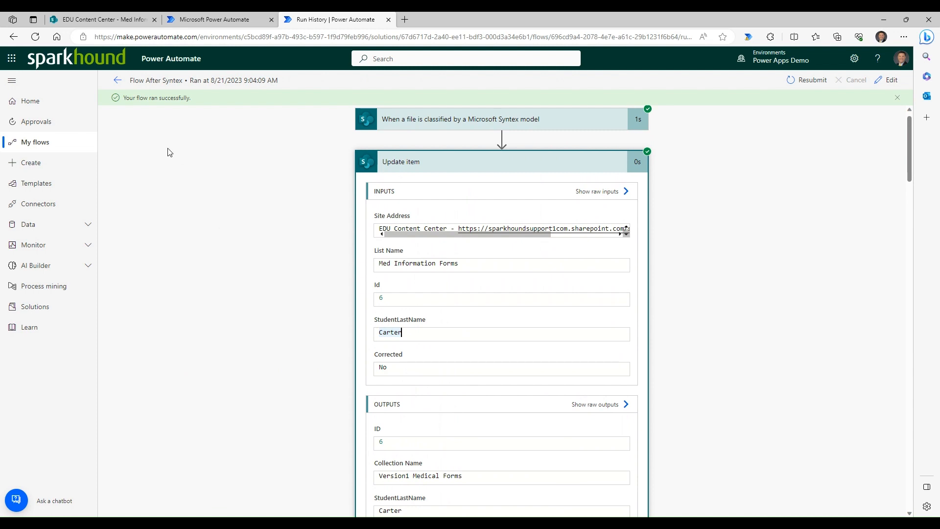
click(109, 20)
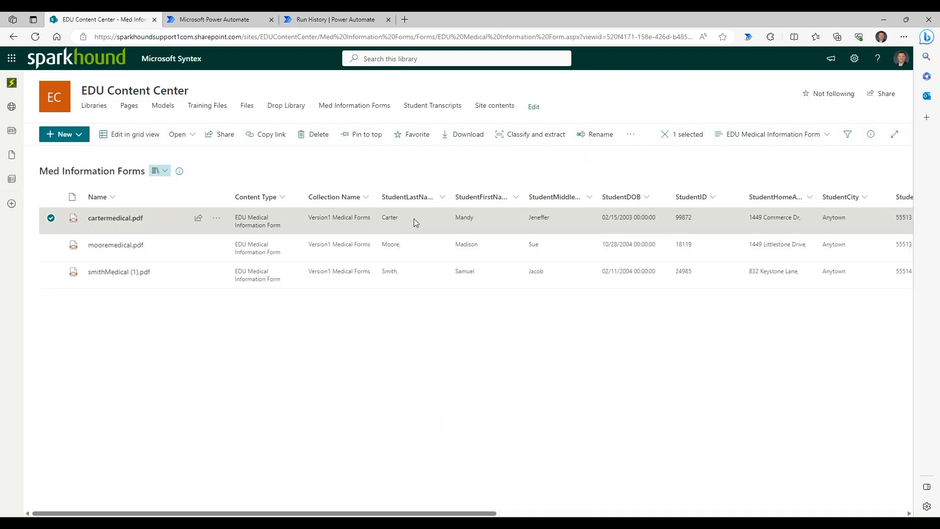